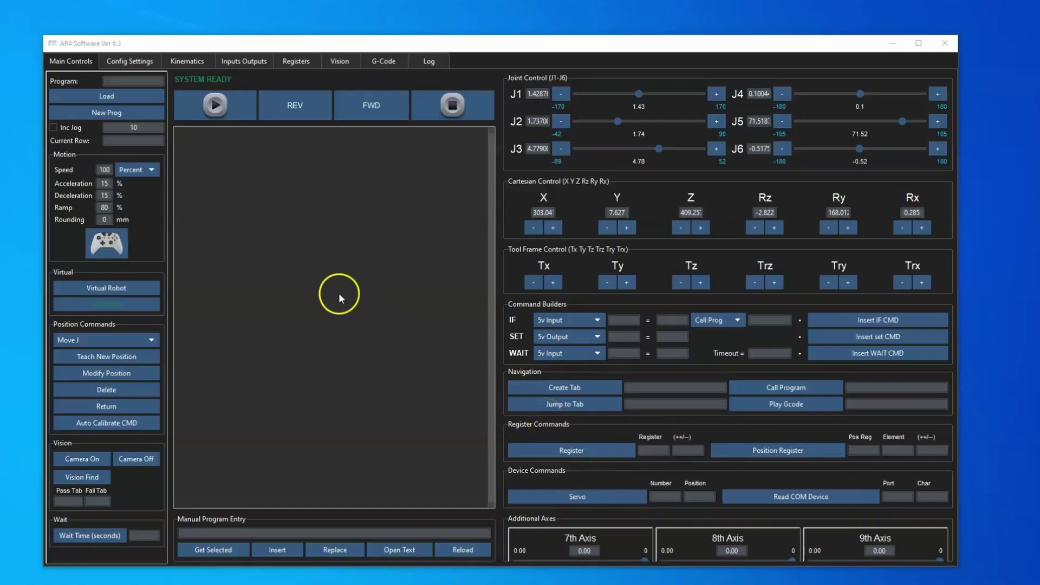
Step: Look through the Config, Kinematics and Inputs/Outputs settings pages
{"action": "left_click", "coordinate": [131, 66]}
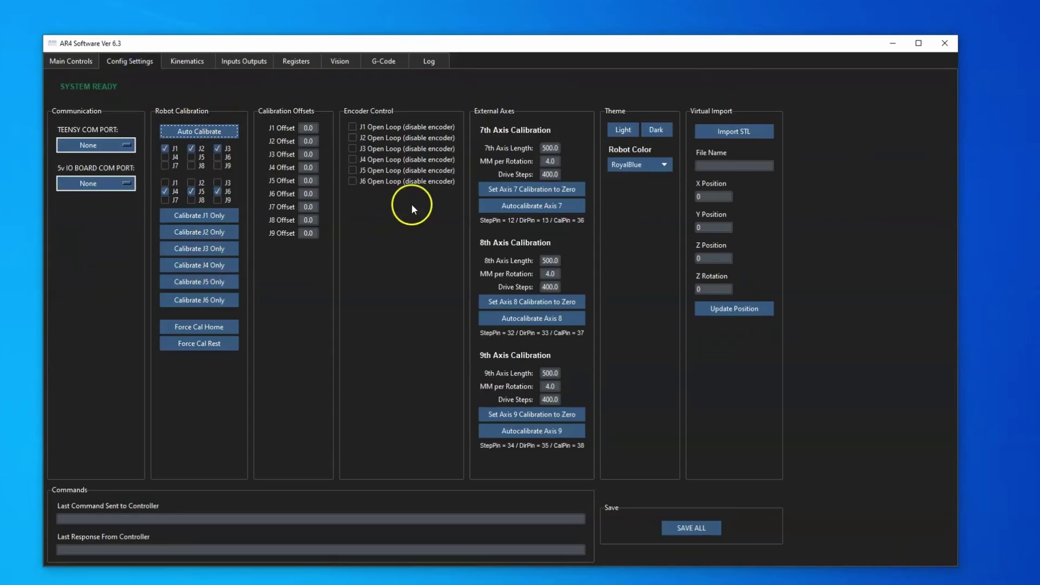
{"action": "left_click", "coordinate": [188, 62]}
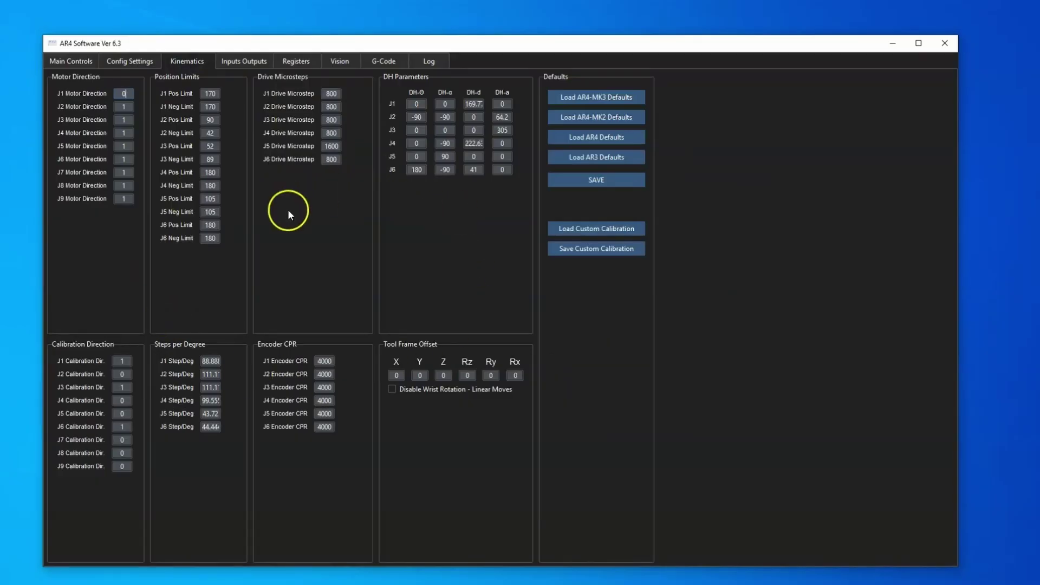
{"action": "left_click", "coordinate": [254, 65]}
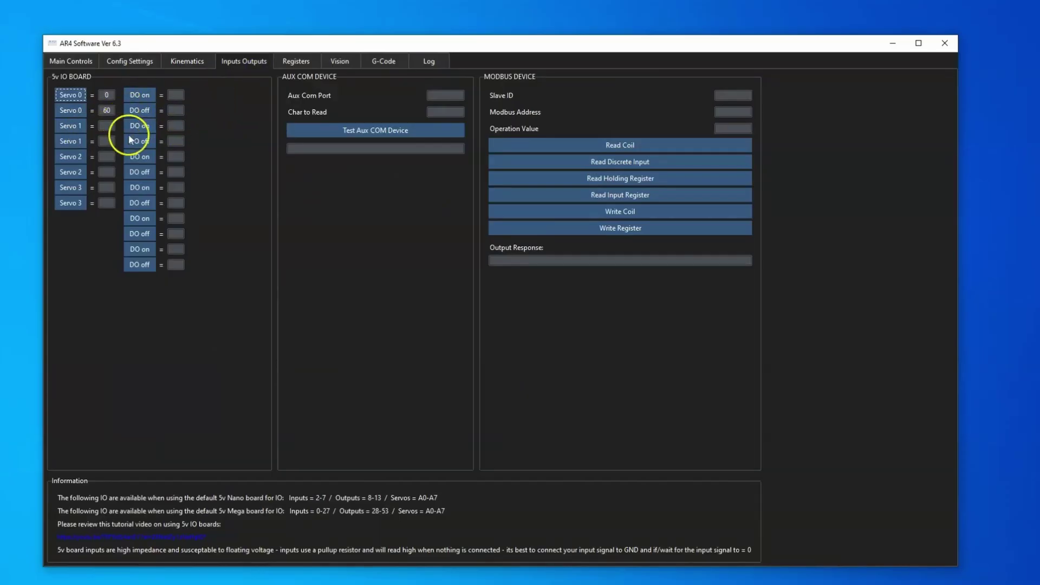
{"action": "left_click", "coordinate": [179, 160]}
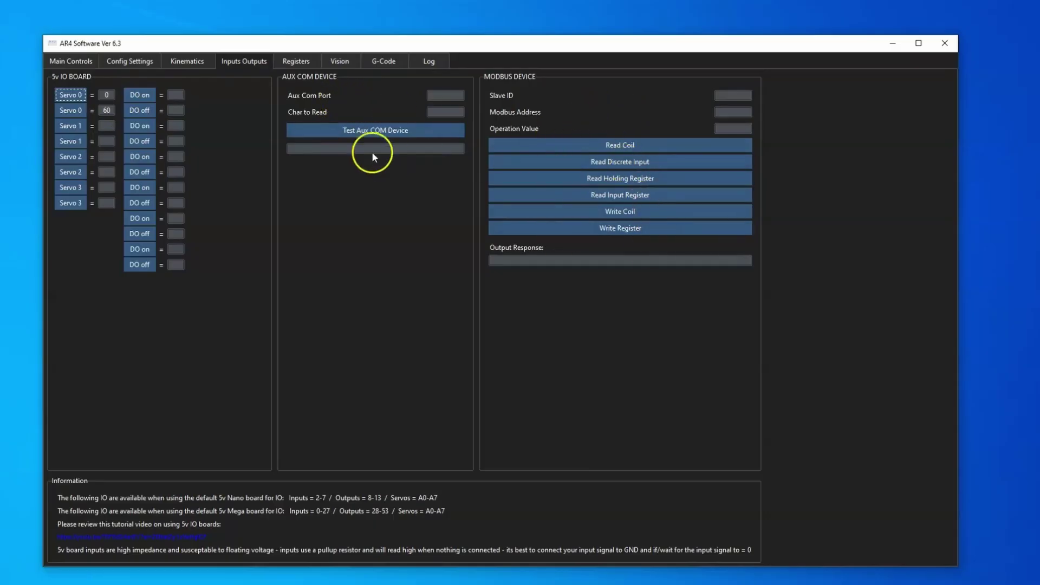
Step: View the Registers, Vision and G-Code pages, return to Main, then maximize and restore the window
{"action": "left_click", "coordinate": [302, 61]}
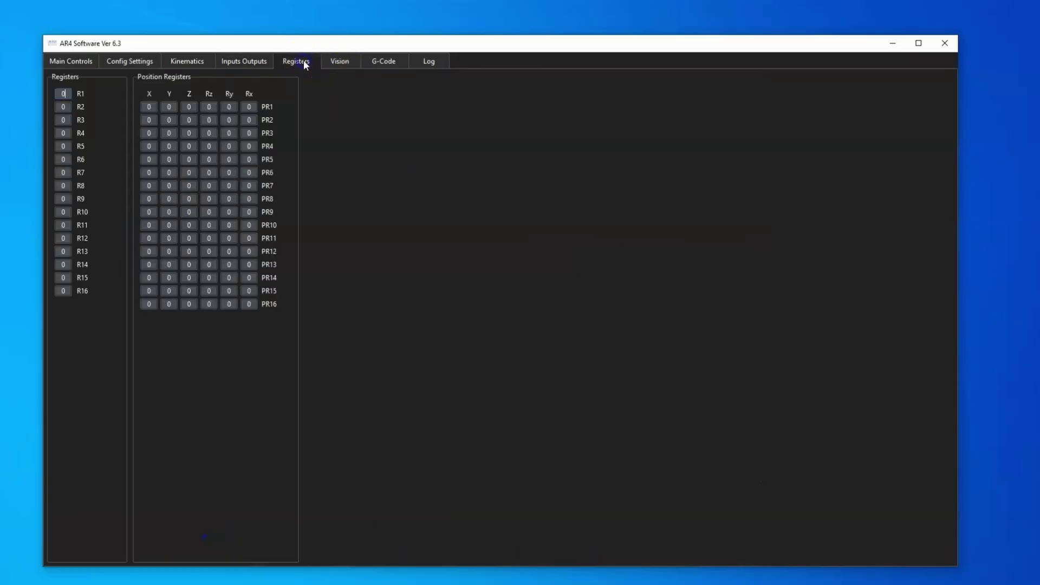
{"action": "left_click", "coordinate": [350, 64]}
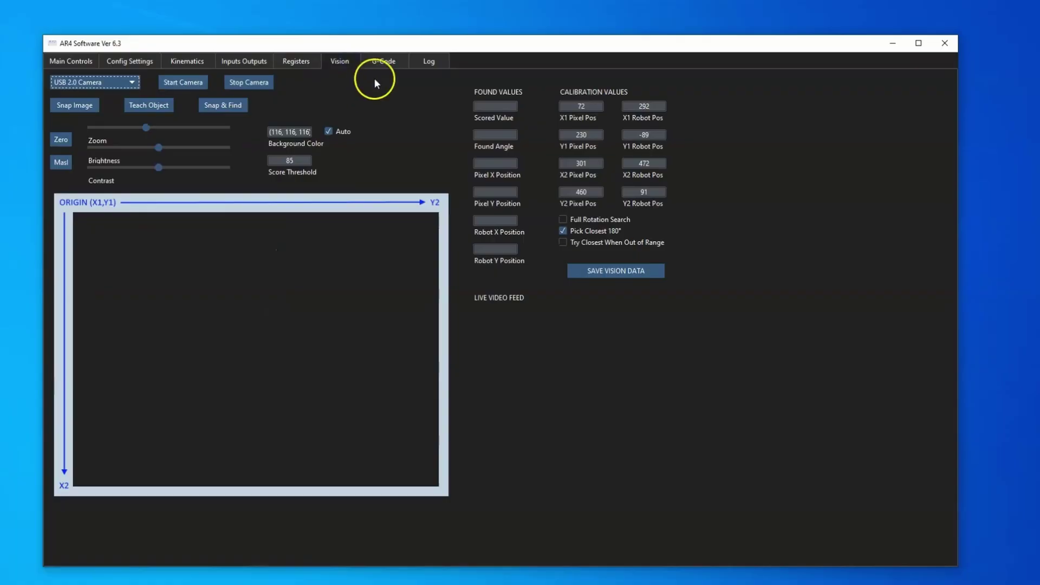
{"action": "left_click", "coordinate": [378, 64]}
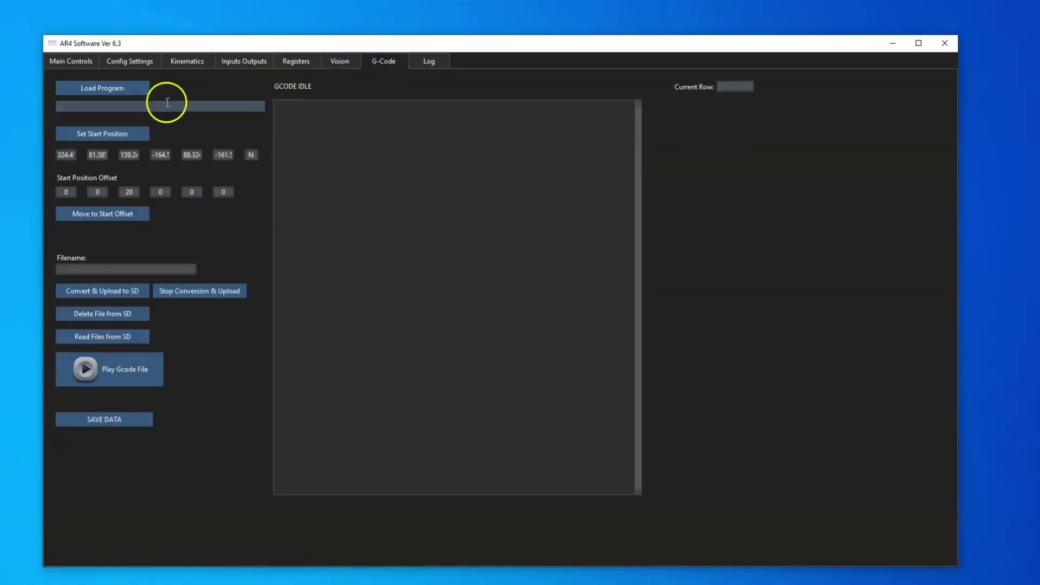
{"action": "left_click", "coordinate": [58, 63]}
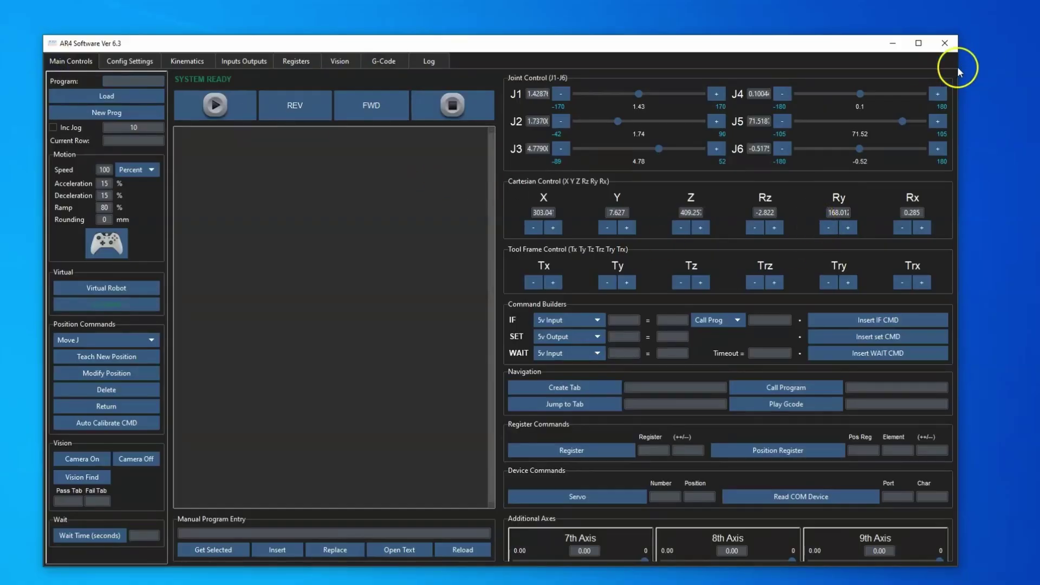
{"action": "left_click", "coordinate": [918, 43]}
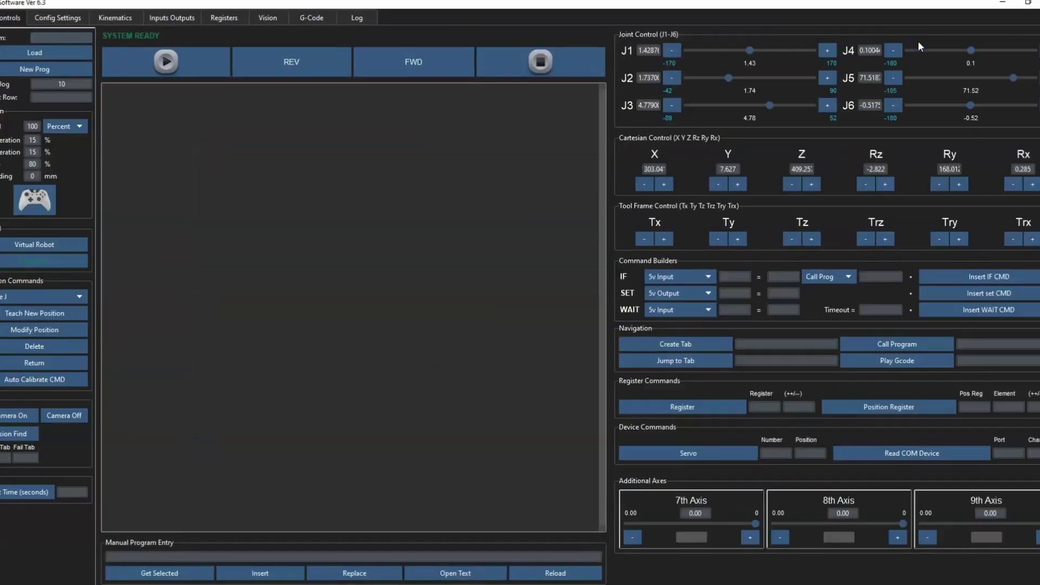
{"action": "left_click", "coordinate": [1028, 3]}
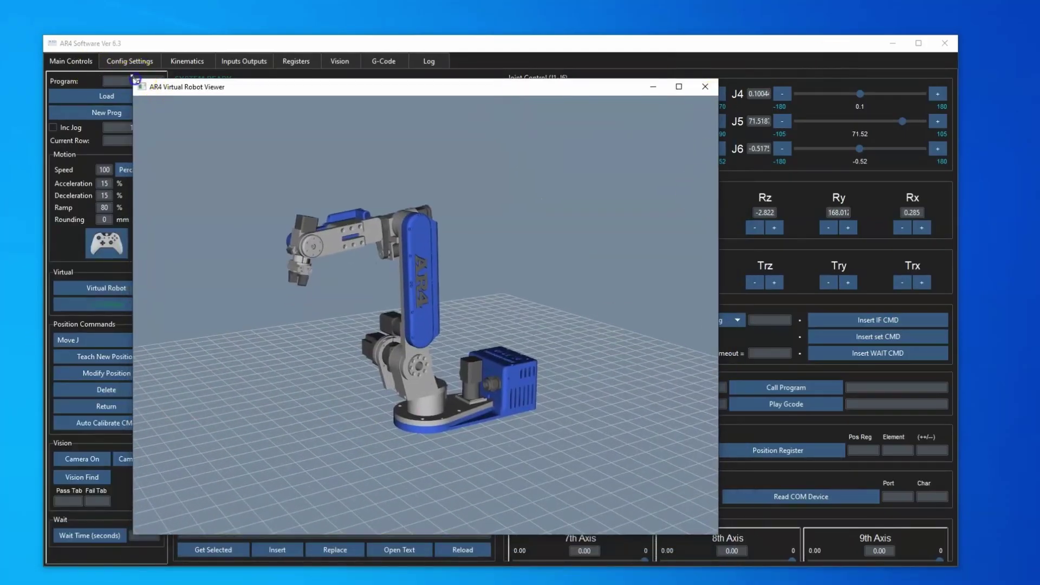
Step: Shrink the virtual robot viewer and move it left, then jog J1, J2 and Z negative
{"action": "left_click_drag", "start_coordinate": [139, 84], "coordinate": [428, 208]}
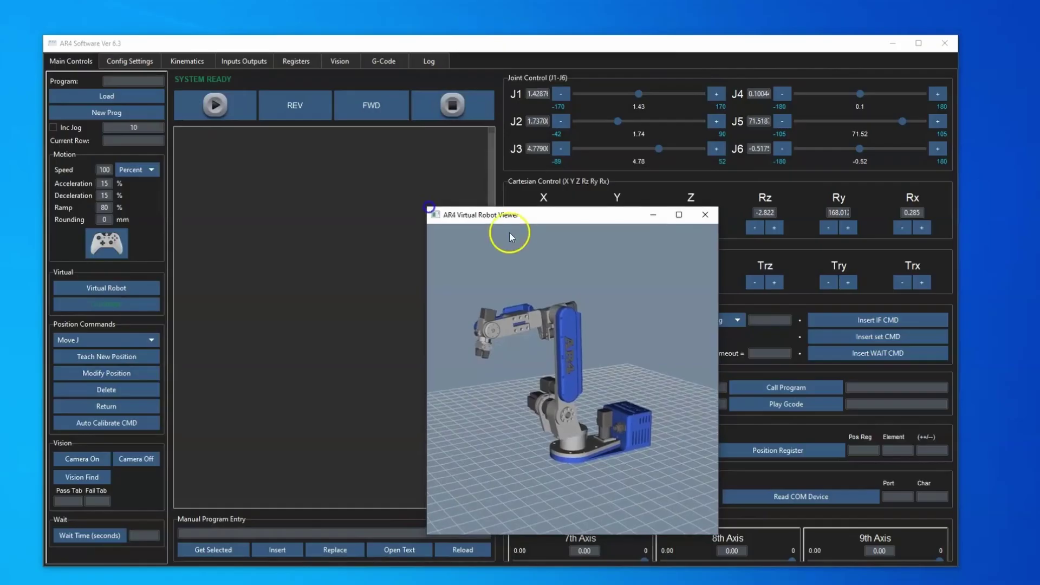
{"action": "left_click_drag", "start_coordinate": [508, 212], "coordinate": [291, 158]}
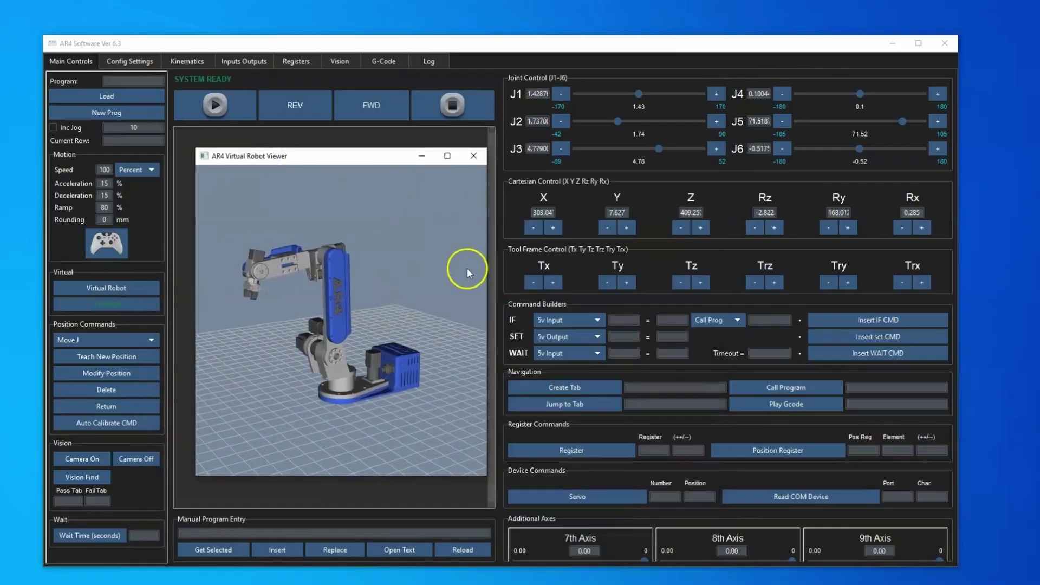
{"action": "left_click", "coordinate": [562, 95]}
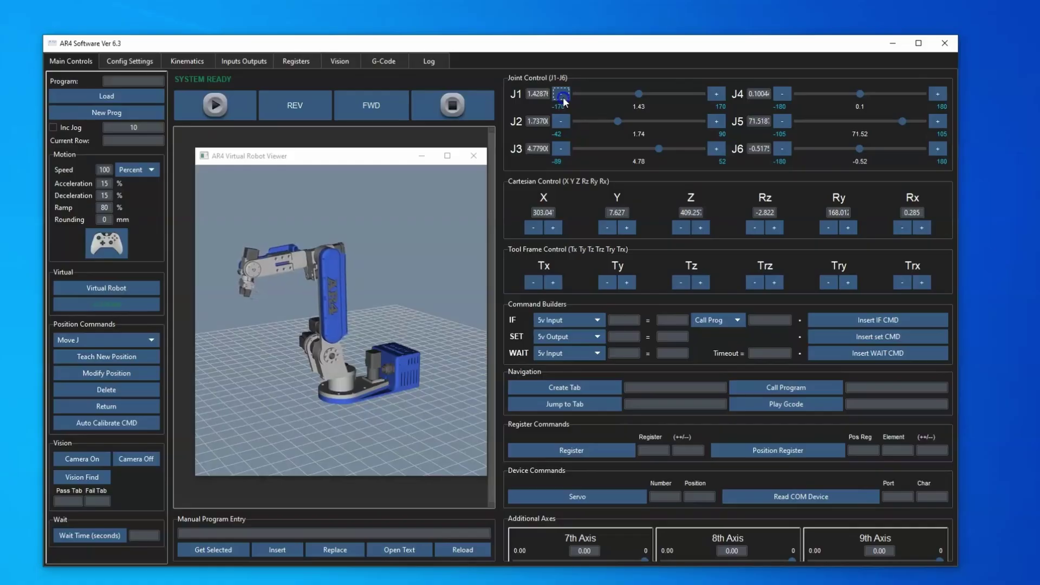
{"action": "left_click", "coordinate": [562, 122]}
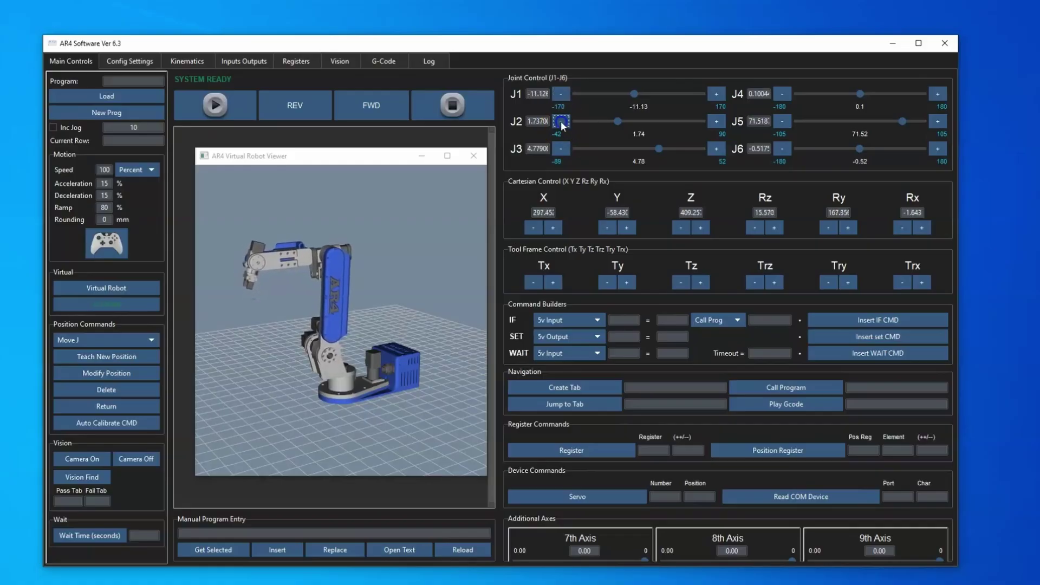
{"action": "left_click", "coordinate": [675, 229]}
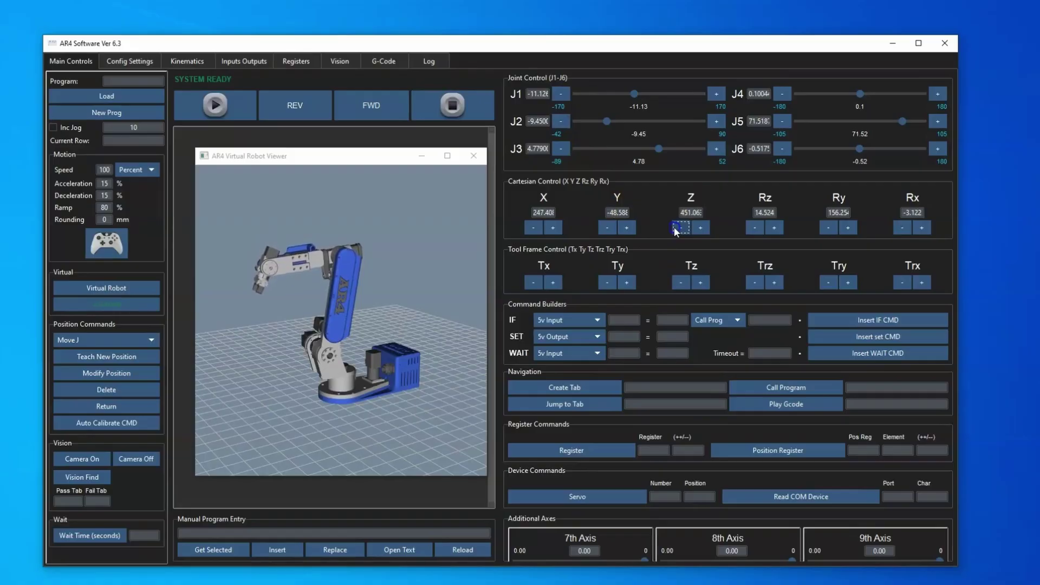
{"action": "left_click", "coordinate": [403, 269]}
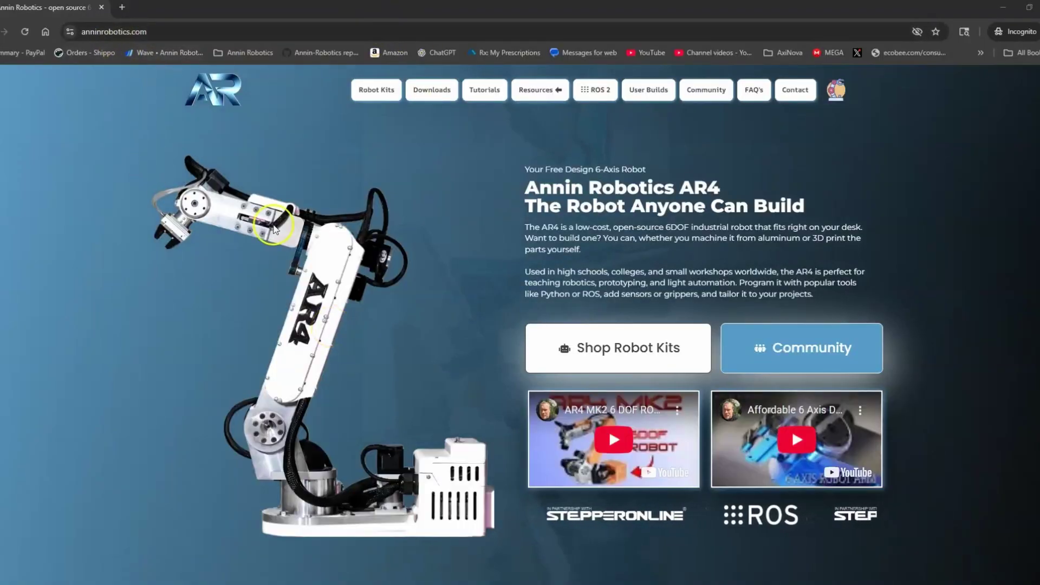
Step: Go to the Downloads page and scroll to the Control Software Source Files
{"action": "left_click", "coordinate": [432, 90]}
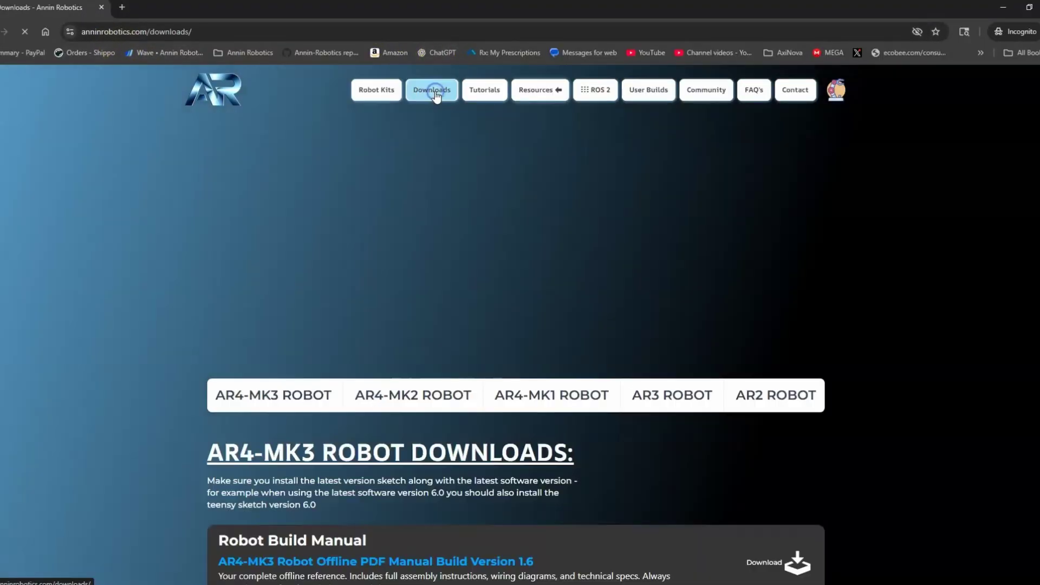
{"action": "scroll", "coordinate": [431, 307], "scroll_direction": "down", "scroll_amount": 1}
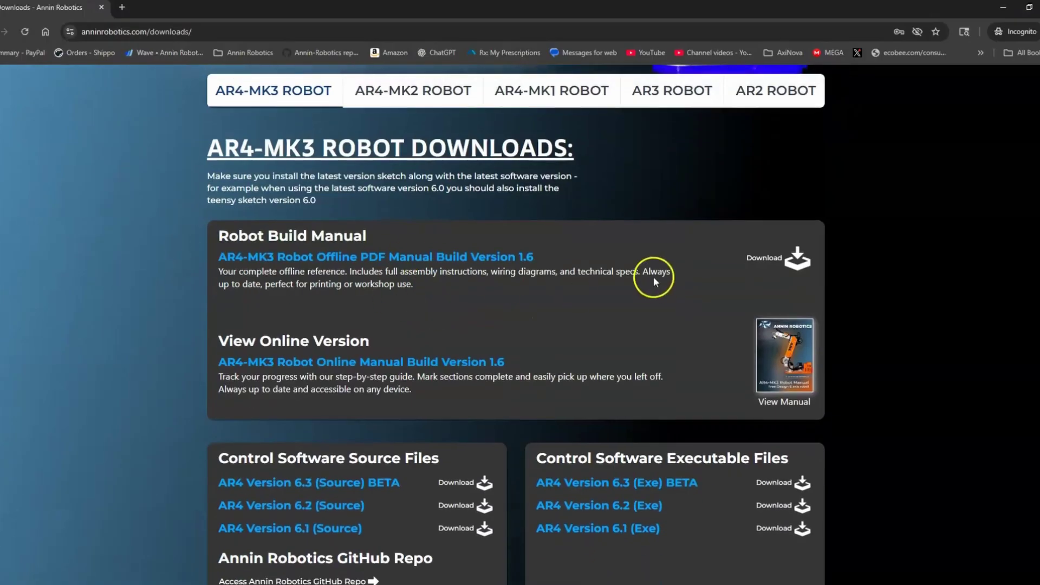
{"action": "scroll", "coordinate": [435, 314], "scroll_direction": "down", "scroll_amount": 4}
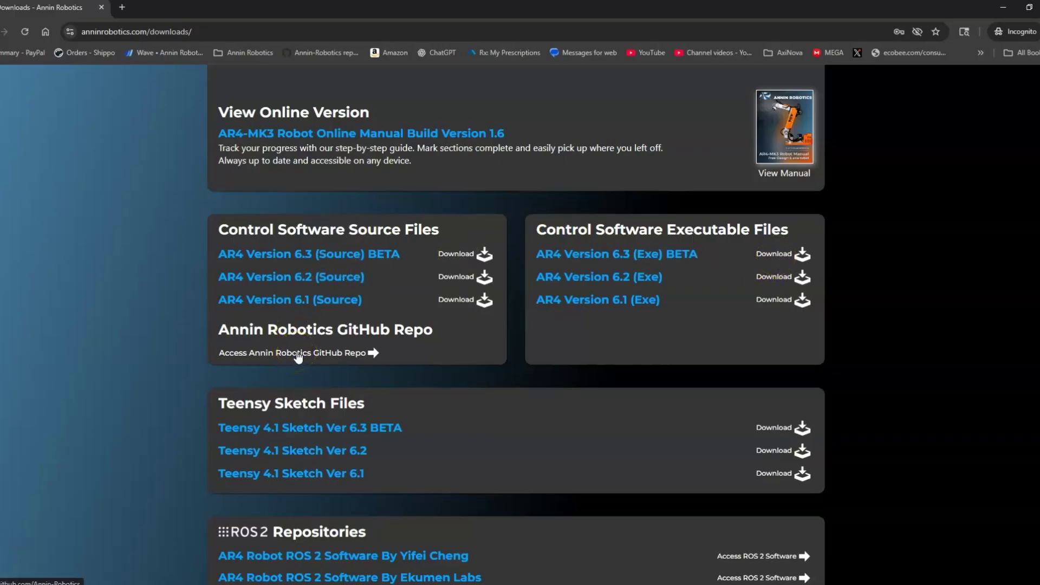
Step: Open ar4-hmi from the Annin Robotics GitHub repositories, skim its README, and return to Downloads
{"action": "left_click", "coordinate": [296, 354]}
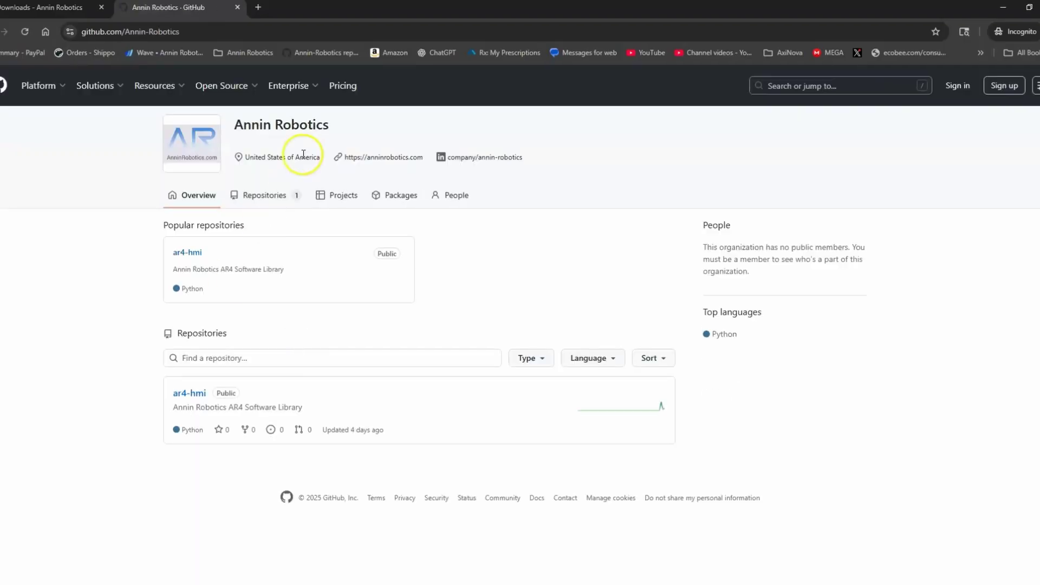
{"action": "left_click", "coordinate": [268, 196]}
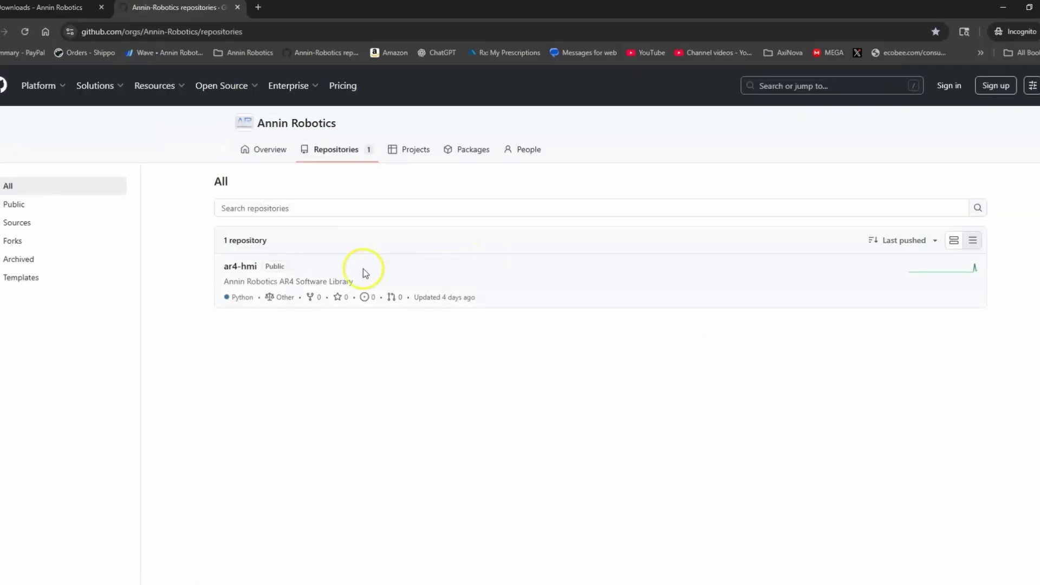
{"action": "left_click", "coordinate": [238, 269]}
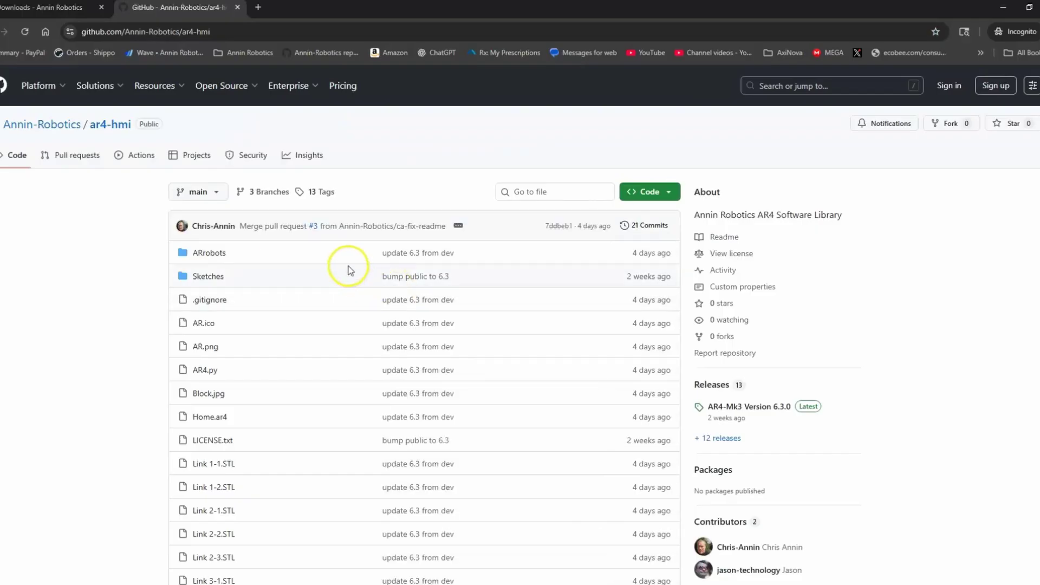
{"action": "scroll", "coordinate": [429, 273], "scroll_direction": "down", "scroll_amount": 20}
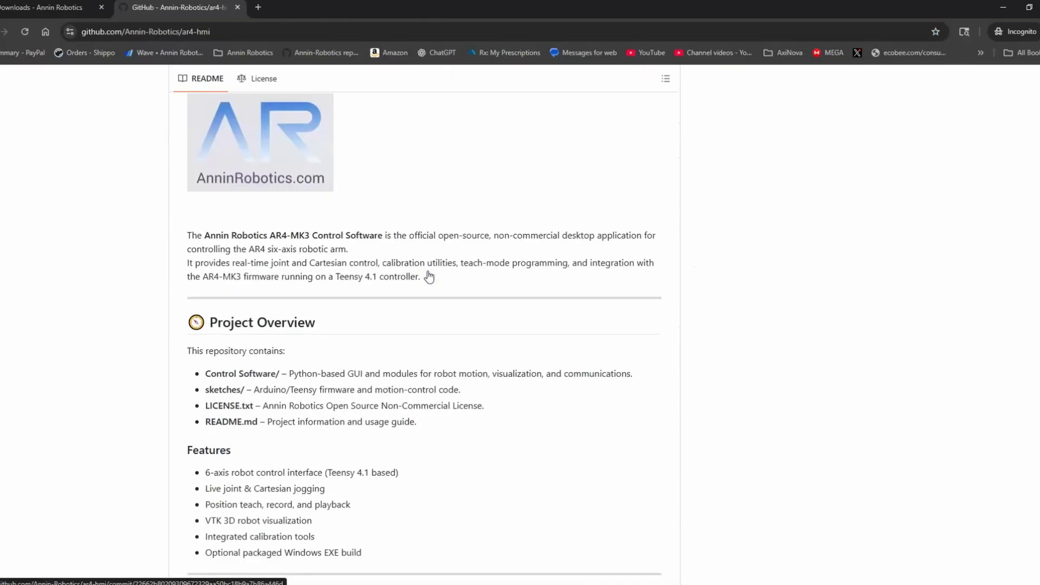
{"action": "scroll", "coordinate": [428, 274], "scroll_direction": "down", "scroll_amount": 5}
{"action": "scroll", "coordinate": [429, 274], "scroll_direction": "up", "scroll_amount": 10}
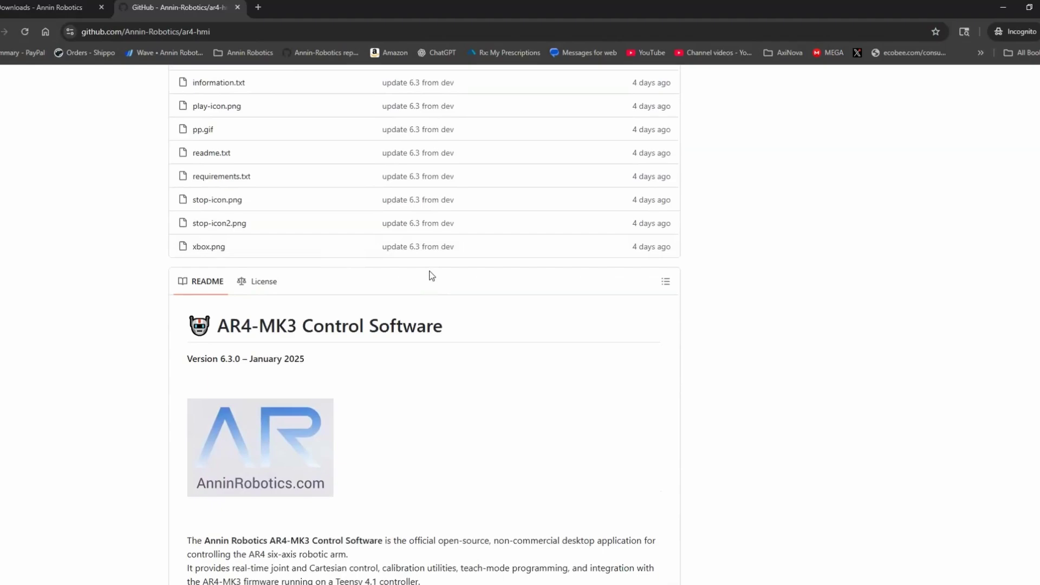
{"action": "left_click", "coordinate": [49, 7]}
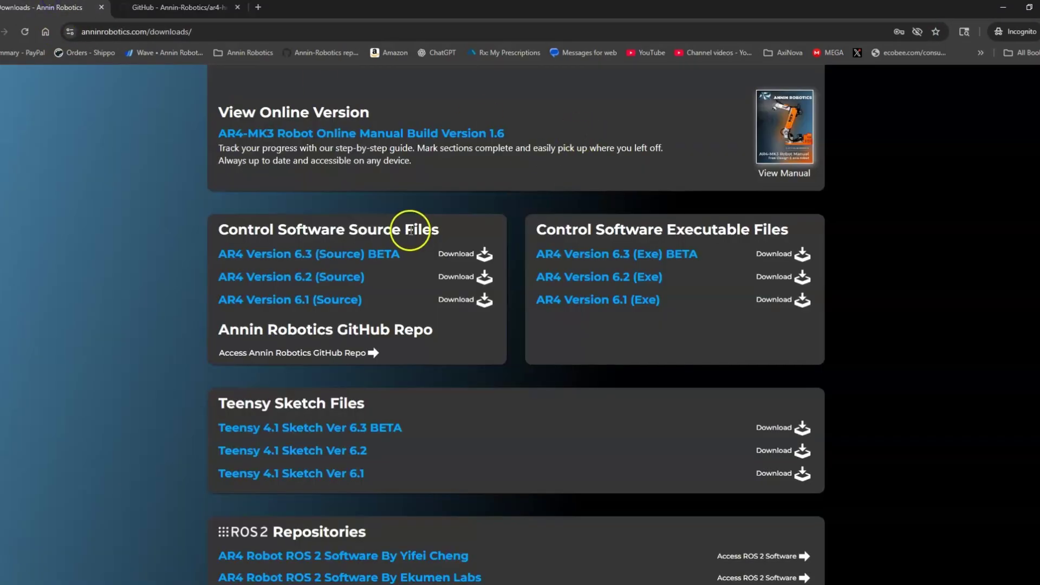
{"action": "scroll", "coordinate": [412, 244], "scroll_direction": "down", "scroll_amount": 3}
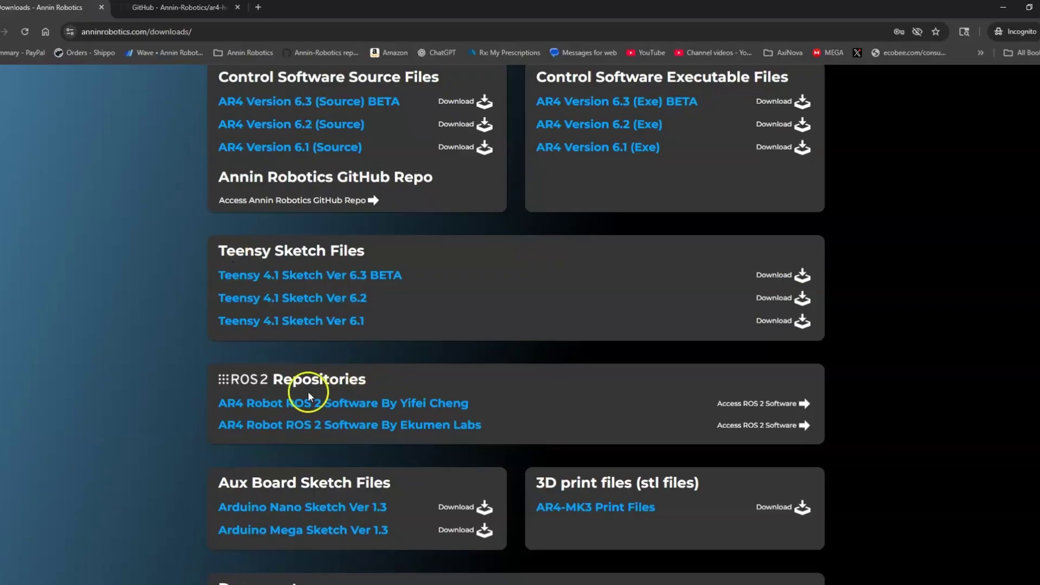
{"action": "scroll", "coordinate": [331, 325], "scroll_direction": "down", "scroll_amount": 3}
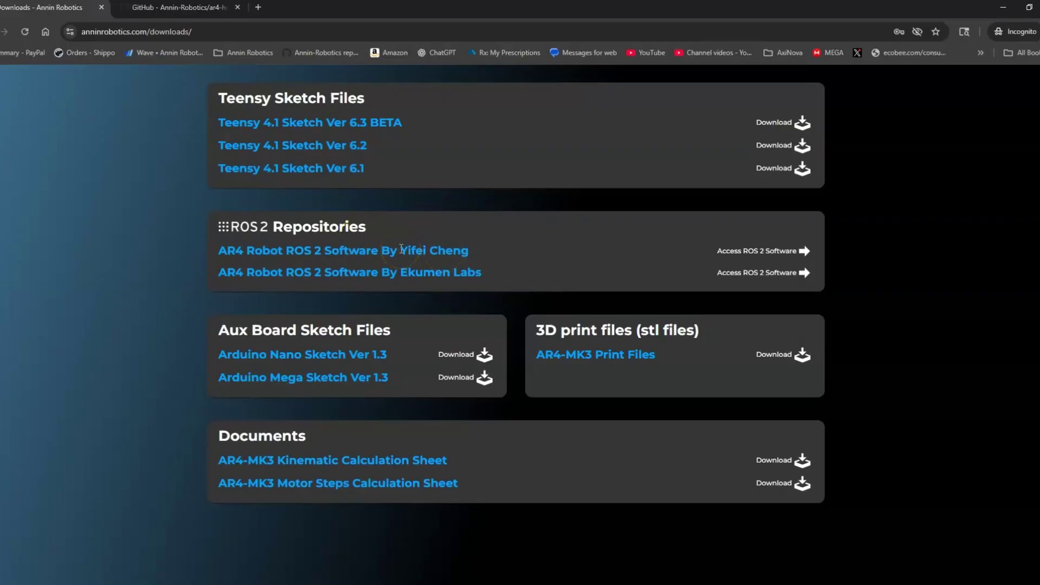
{"action": "left_click", "coordinate": [420, 250]}
{"action": "scroll", "coordinate": [495, 308], "scroll_direction": "up", "scroll_amount": 15}
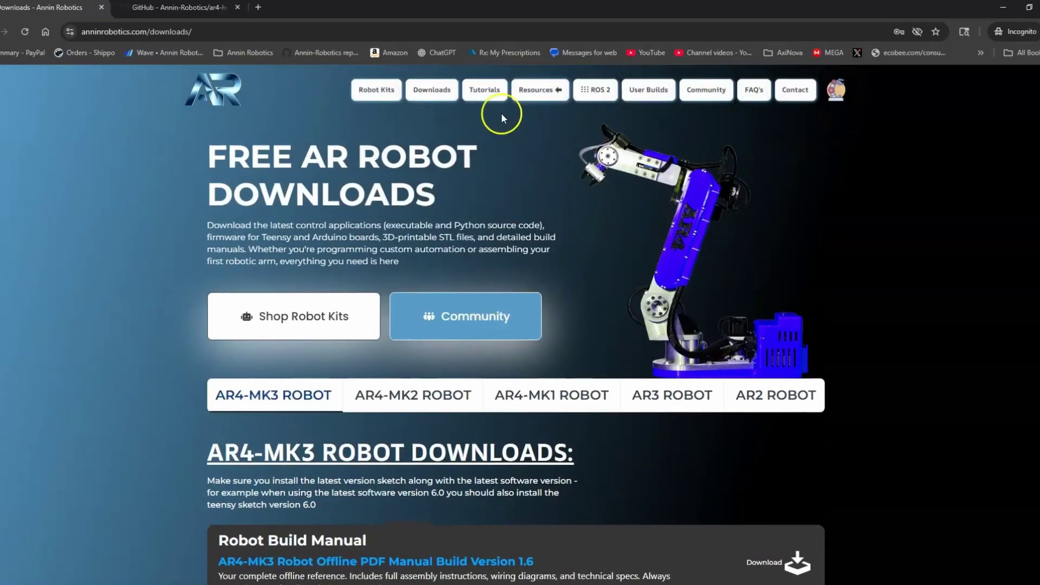
Step: Open the ROS 2 page and play the AR4 ROS 2 Driver Demo full screen, skipping ahead
{"action": "left_click", "coordinate": [592, 93]}
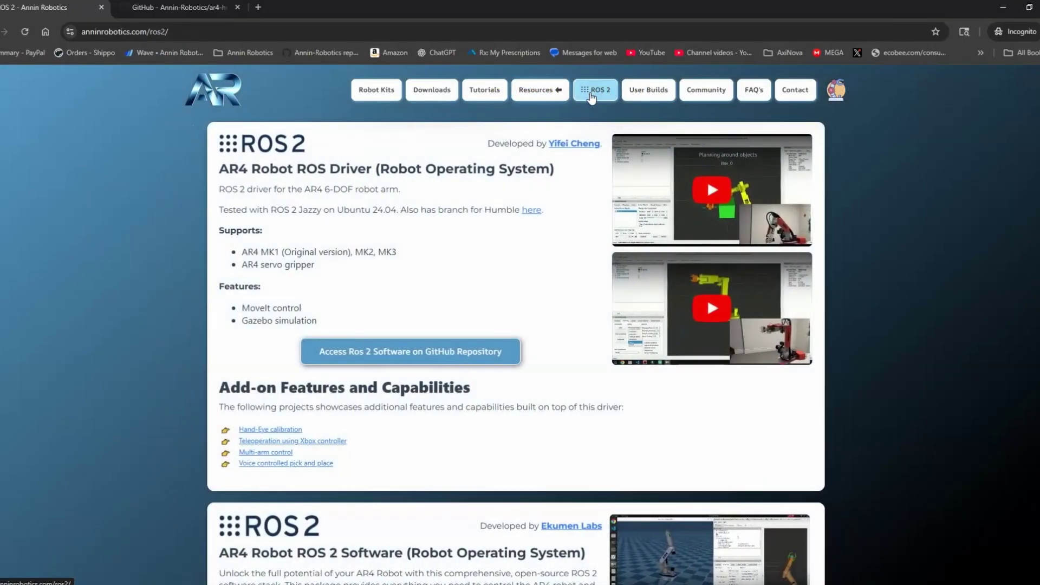
{"action": "scroll", "coordinate": [325, 233], "scroll_direction": "down", "scroll_amount": 5}
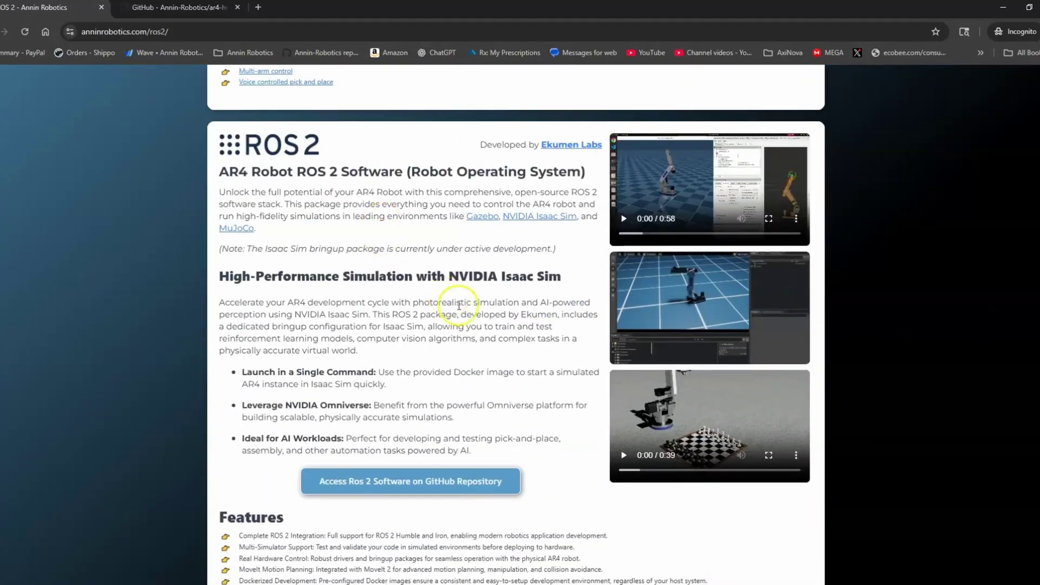
{"action": "scroll", "coordinate": [477, 309], "scroll_direction": "up", "scroll_amount": 7}
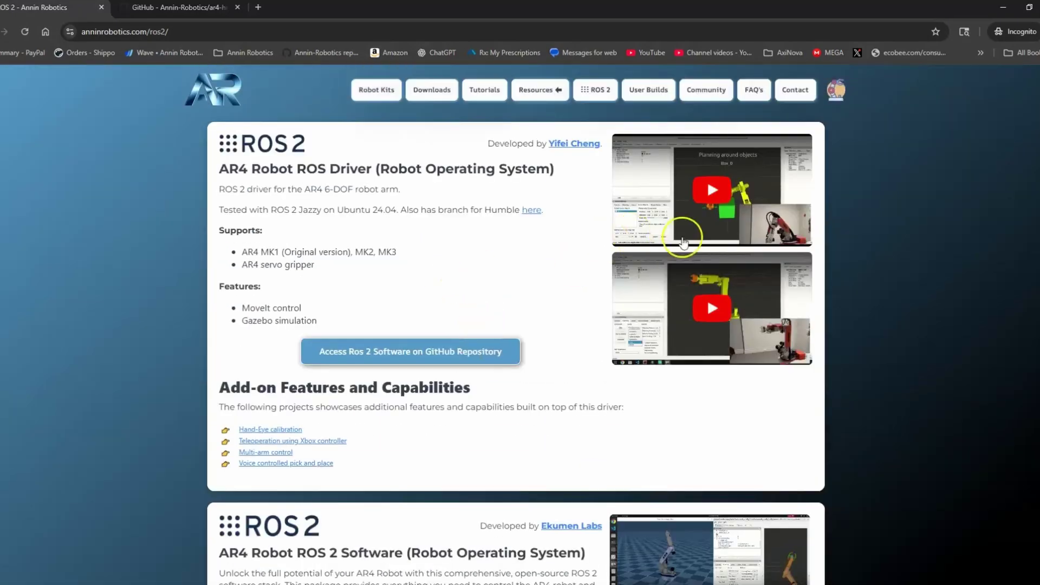
{"action": "left_click", "coordinate": [712, 190]}
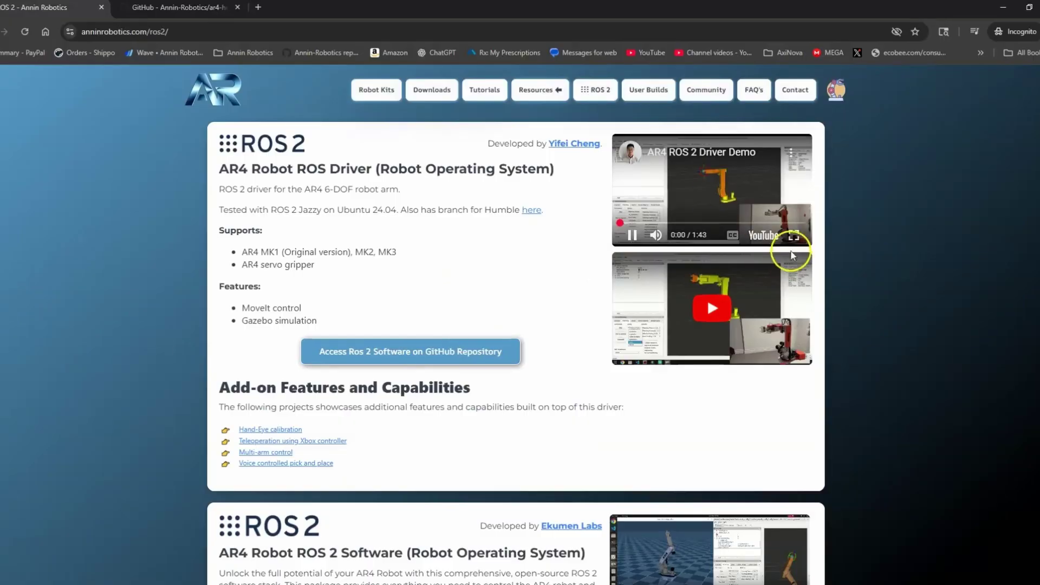
{"action": "left_click", "coordinate": [802, 239]}
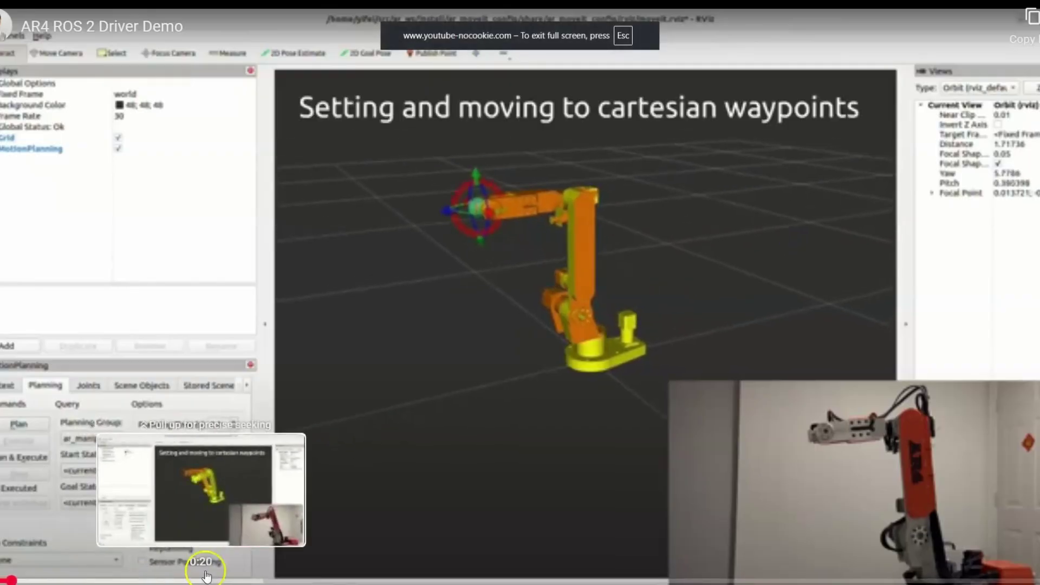
{"action": "left_click_drag", "start_coordinate": [439, 581], "coordinate": [690, 582]}
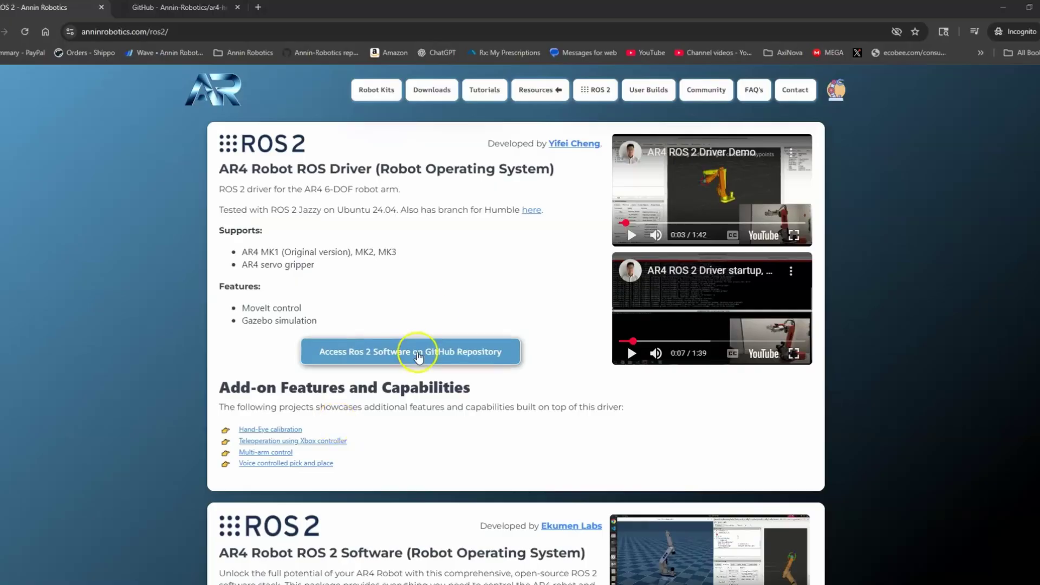
Step: Scroll to the AR4 Robot ROS 2 Software card and play its chess Isaac Sim video full screen
{"action": "scroll", "coordinate": [434, 318], "scroll_direction": "down", "scroll_amount": 3}
{"action": "scroll", "coordinate": [435, 317], "scroll_direction": "down", "scroll_amount": 4}
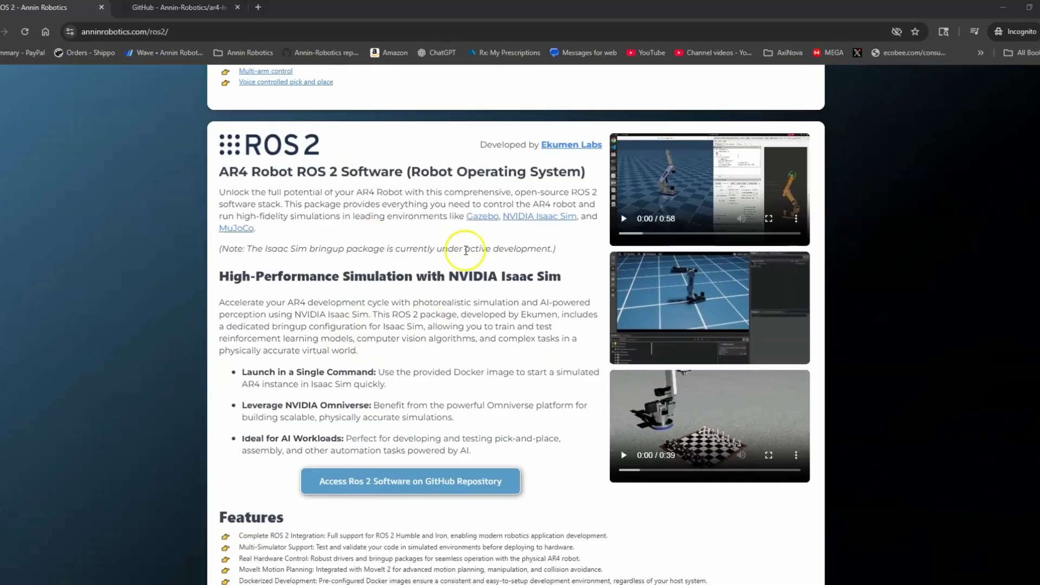
{"action": "scroll", "coordinate": [465, 247], "scroll_direction": "down", "scroll_amount": 2}
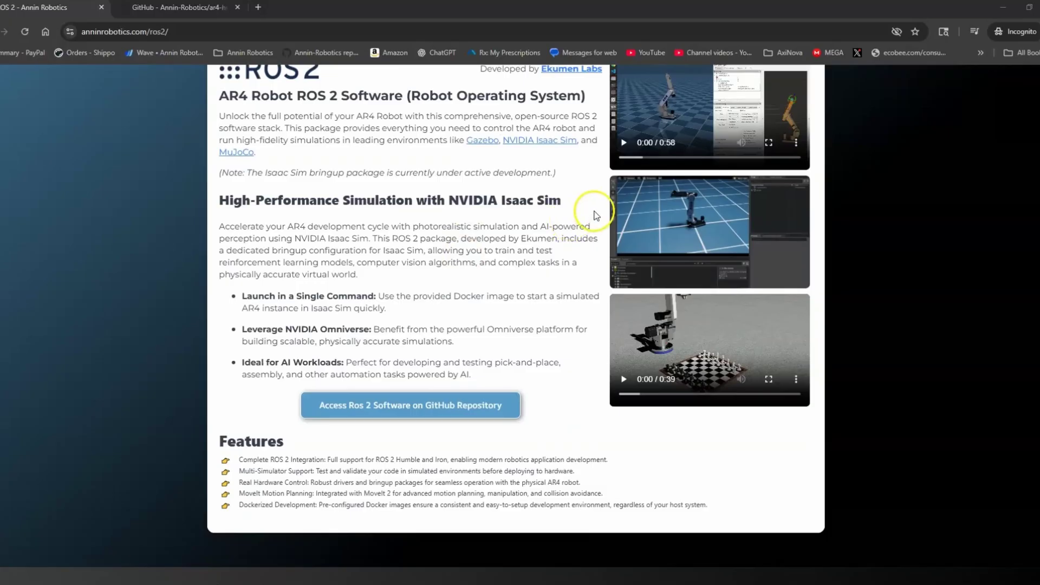
{"action": "left_click", "coordinate": [623, 379]}
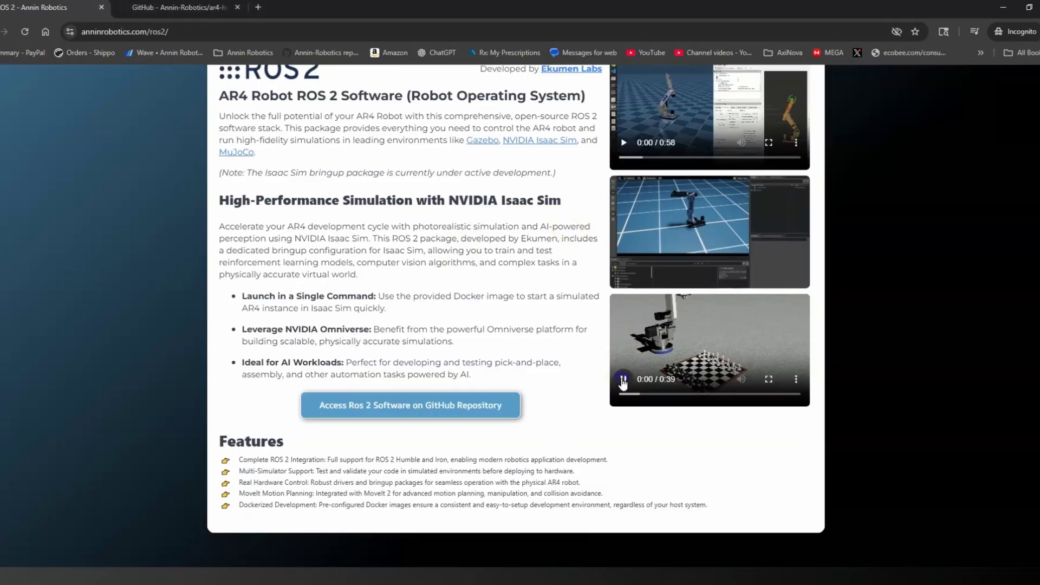
{"action": "left_click", "coordinate": [768, 378]}
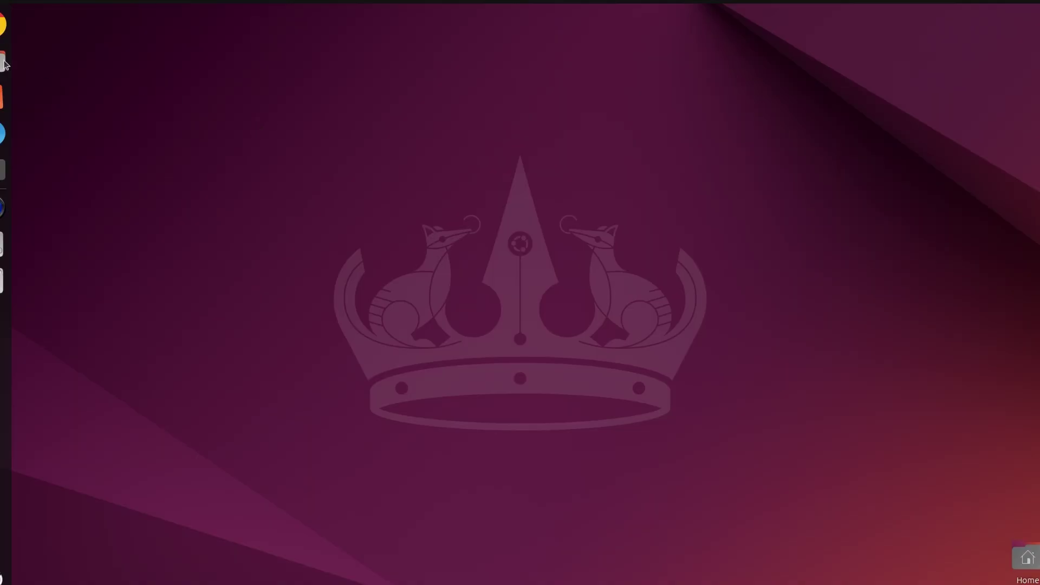
Step: Copy the ar4-hmi HTTPS clone URL from GitHub, then open Documents in Files
{"action": "left_click", "coordinate": [3, 24]}
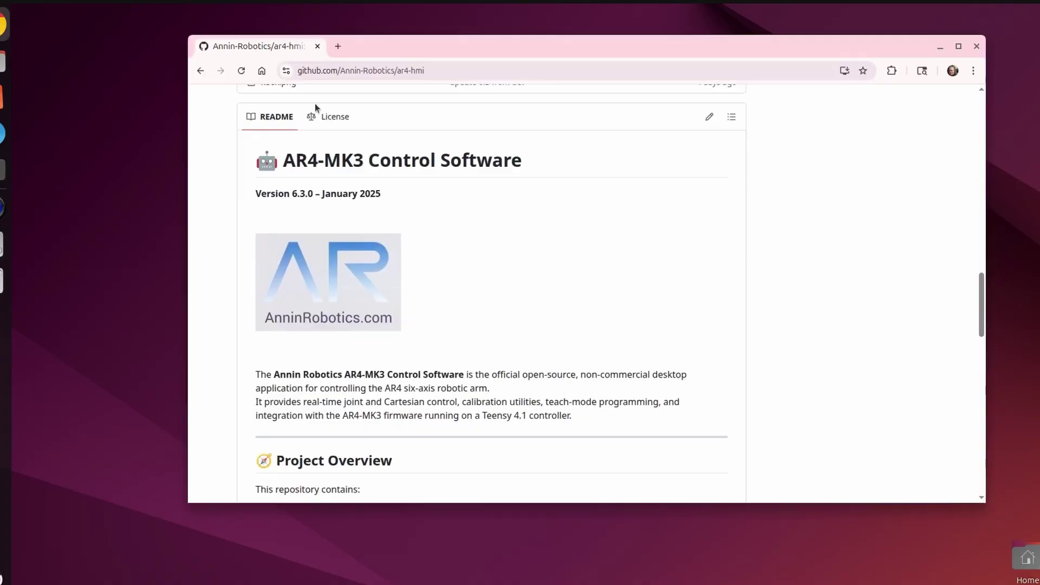
{"action": "scroll", "coordinate": [568, 216], "scroll_direction": "up", "scroll_amount": 3}
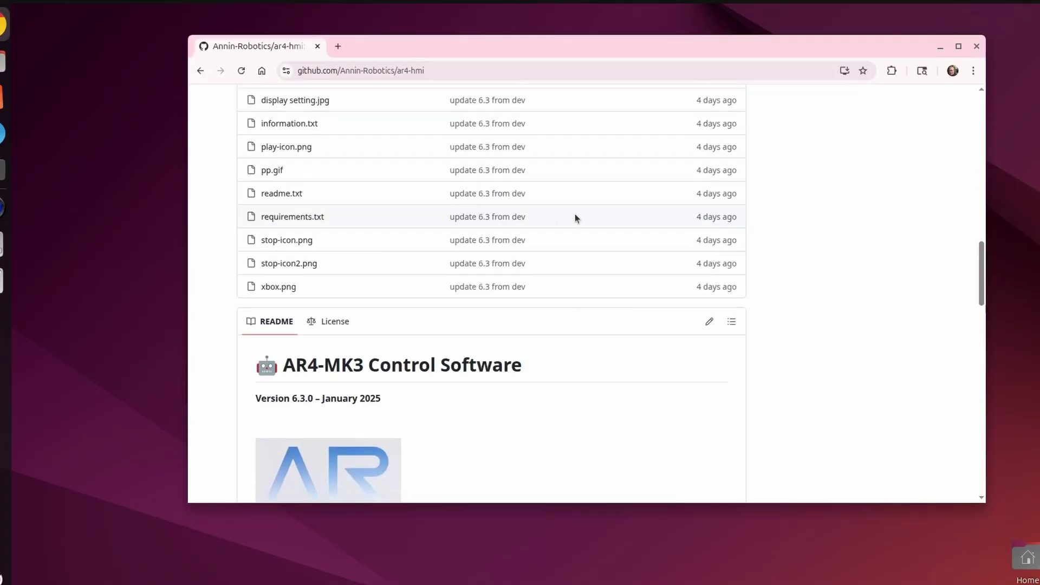
{"action": "scroll", "coordinate": [575, 216], "scroll_direction": "up", "scroll_amount": 10}
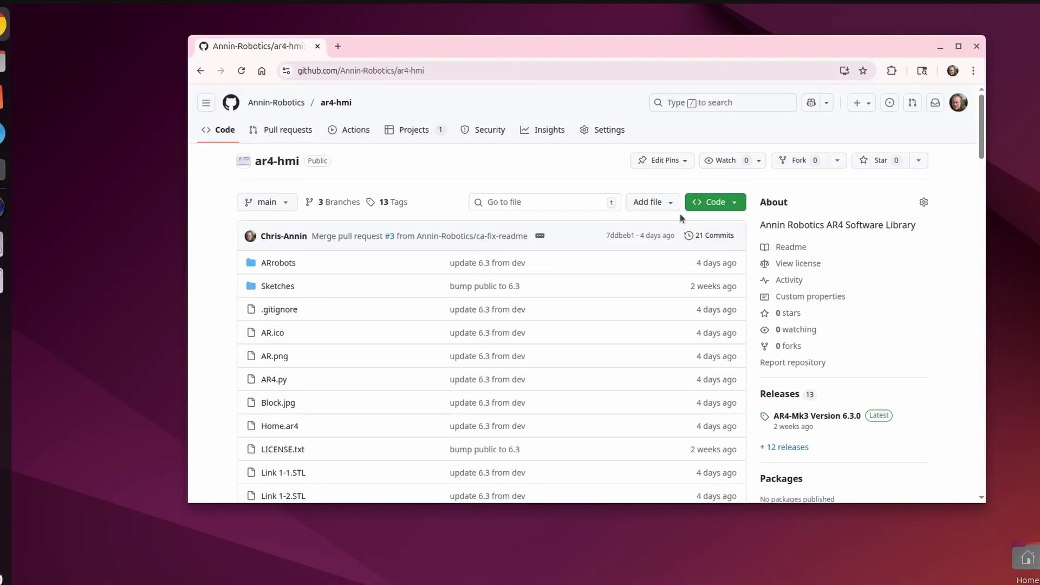
{"action": "left_click", "coordinate": [715, 201]}
{"action": "left_click", "coordinate": [729, 302]}
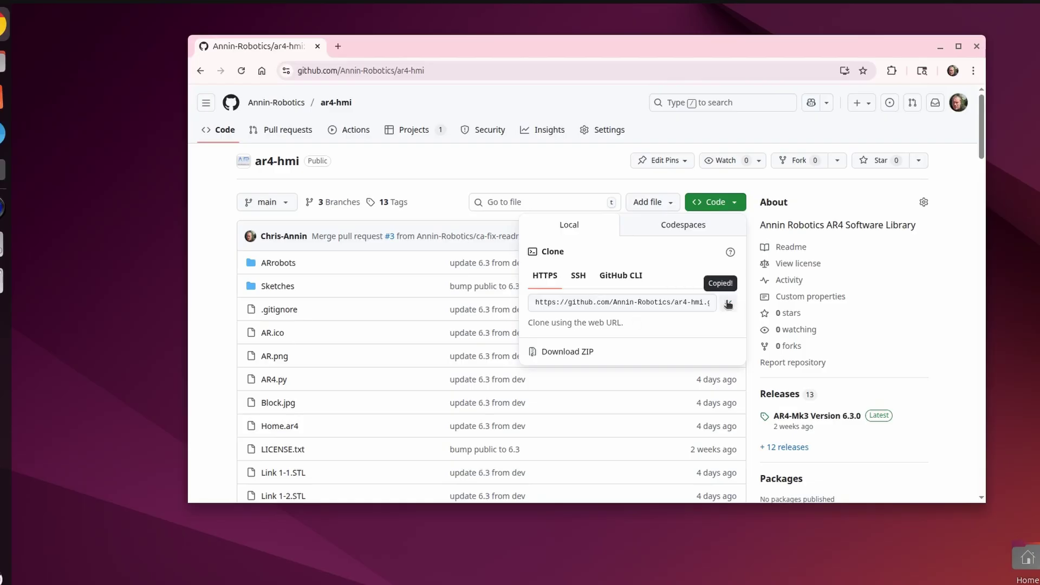
{"action": "left_click", "coordinate": [3, 61]}
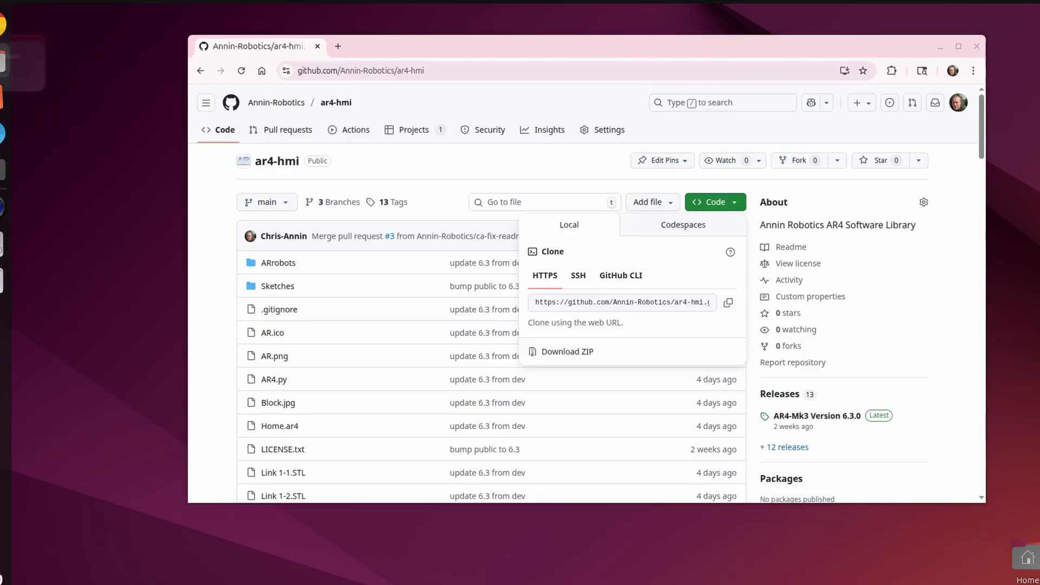
{"action": "double_click", "coordinate": [222, 74]}
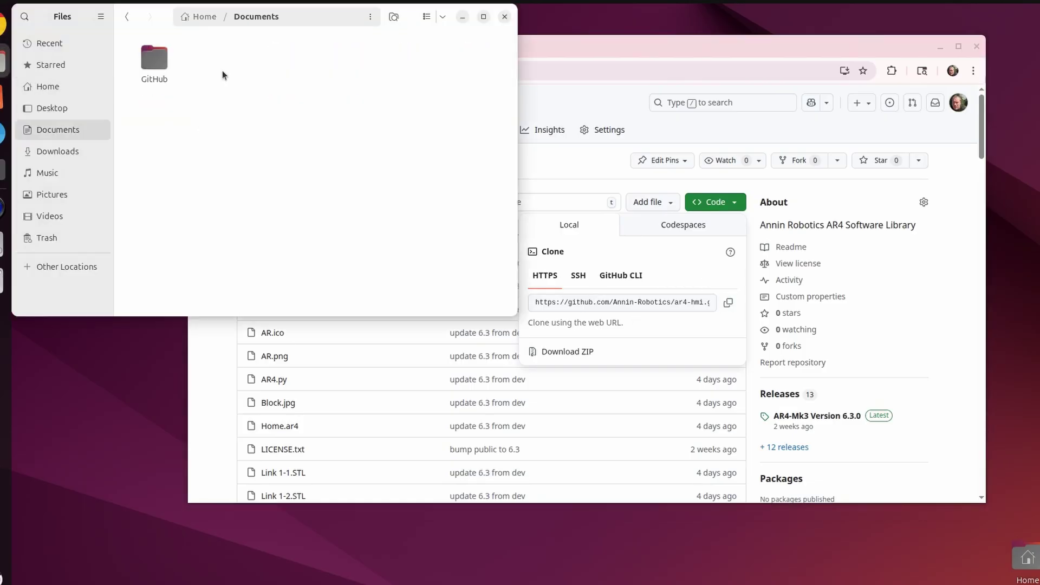
Step: Open a terminal in the GitHub folder and run git clone with the pasted ar4-hmi URL
{"action": "right_click", "coordinate": [153, 68]}
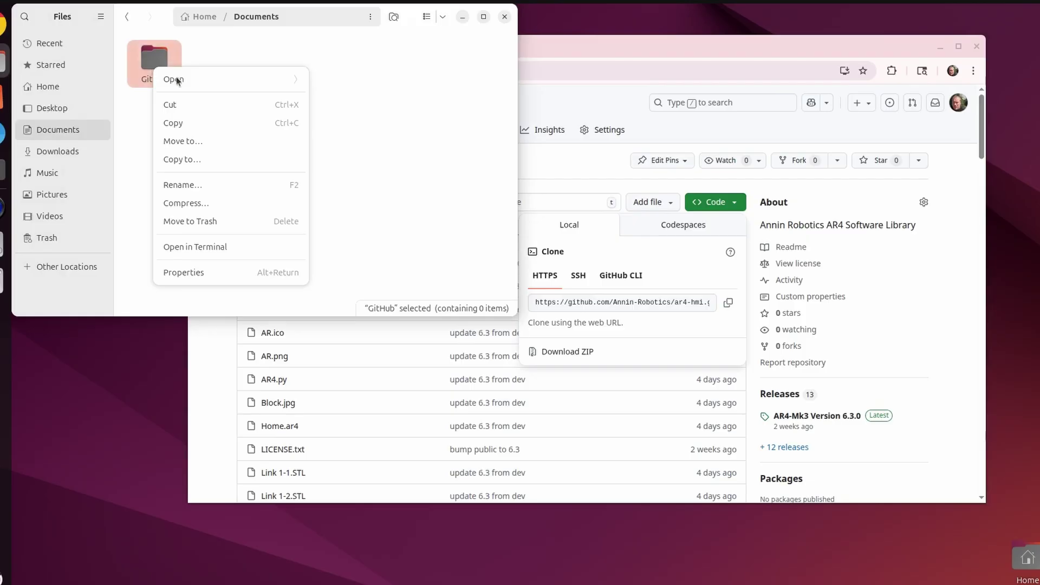
{"action": "left_click", "coordinate": [192, 253]}
{"action": "type", "text": "git "}
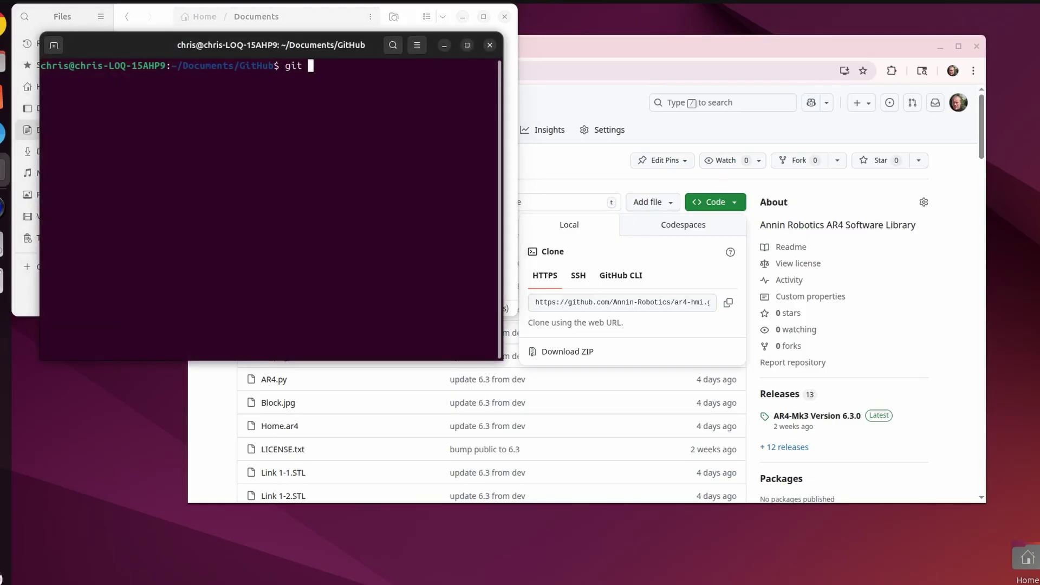
{"action": "type", "text": "clone"}
{"action": "right_click", "coordinate": [344, 71]}
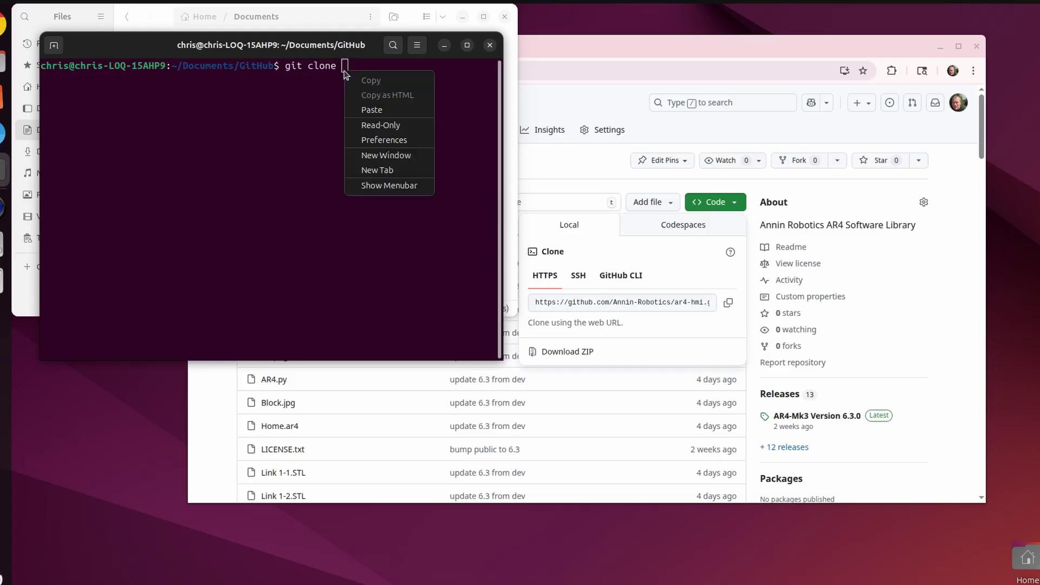
{"action": "left_click", "coordinate": [358, 108]}
{"action": "key", "text": "Return"}
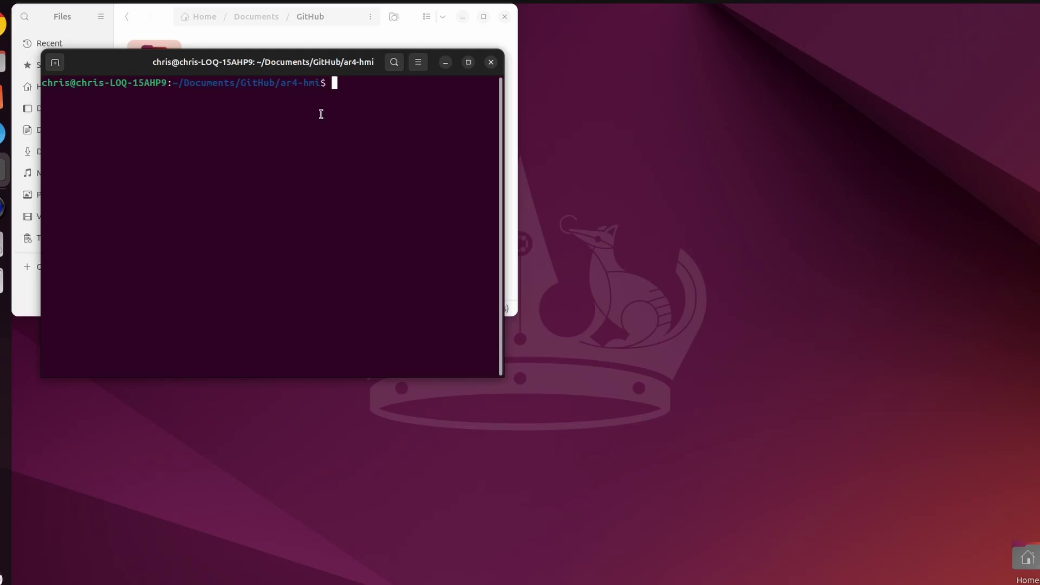
Step: Run python3 -m venv venv, source venv/bin/activate, then pip install -r requirements.txt
{"action": "type", "text": "python3 -m venv venv"}
{"action": "key", "text": "Return"}
{"action": "type", "text": "sou"}
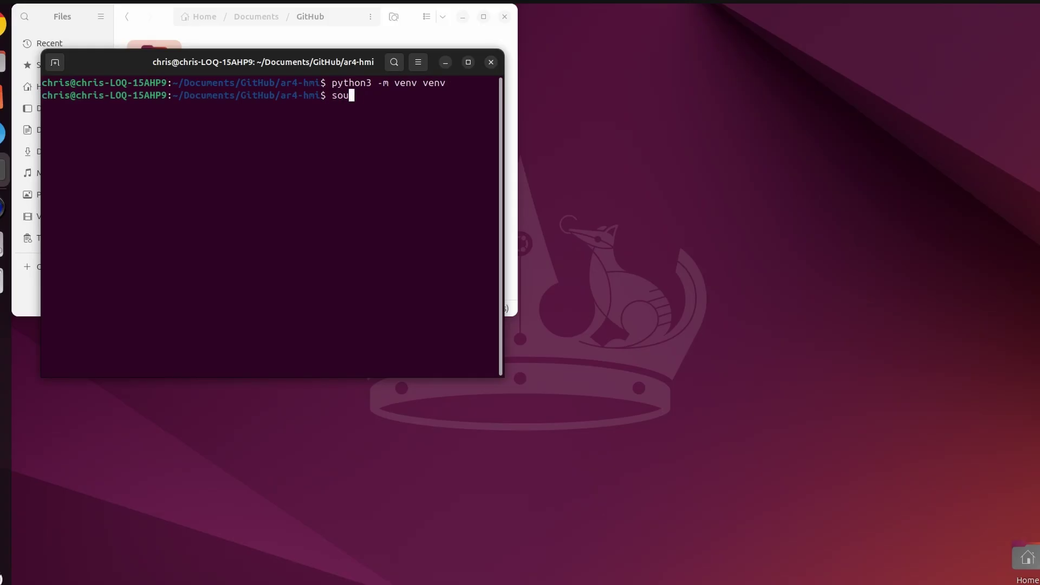
{"action": "type", "text": "rce venv/bin/activate"}
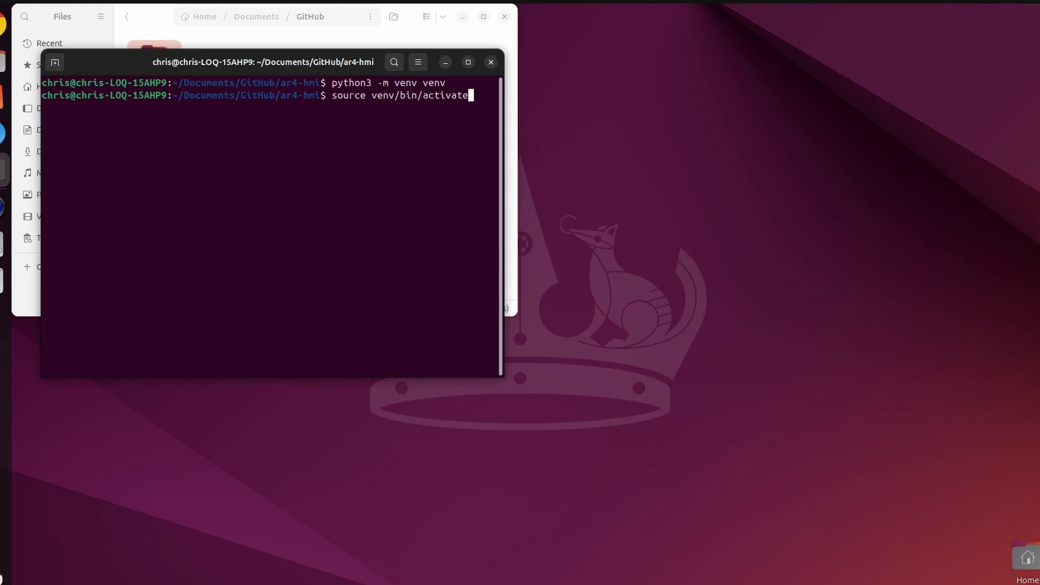
{"action": "key", "text": "Return"}
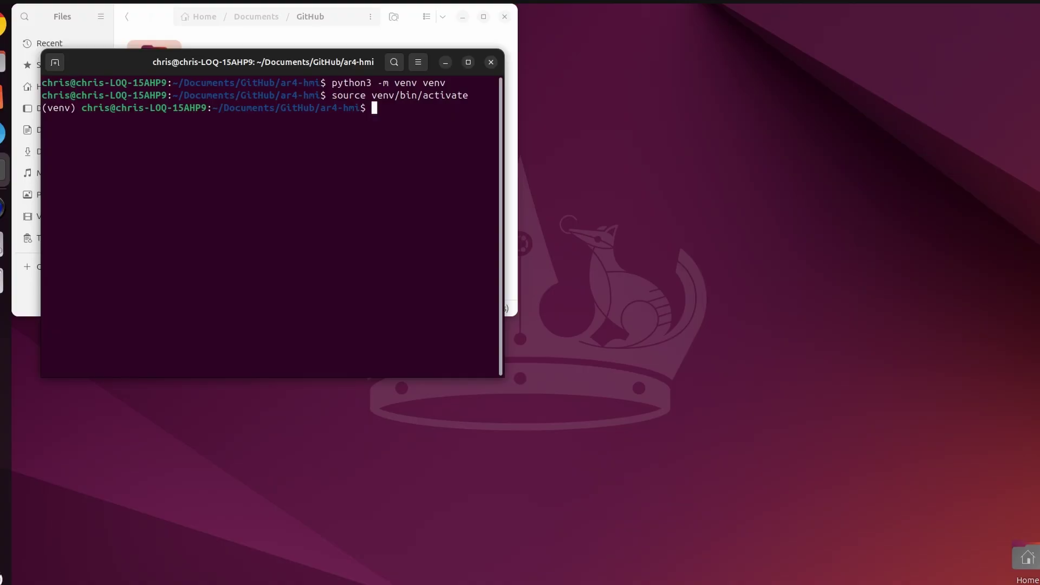
{"action": "type", "text": "pip install -r requirements"}
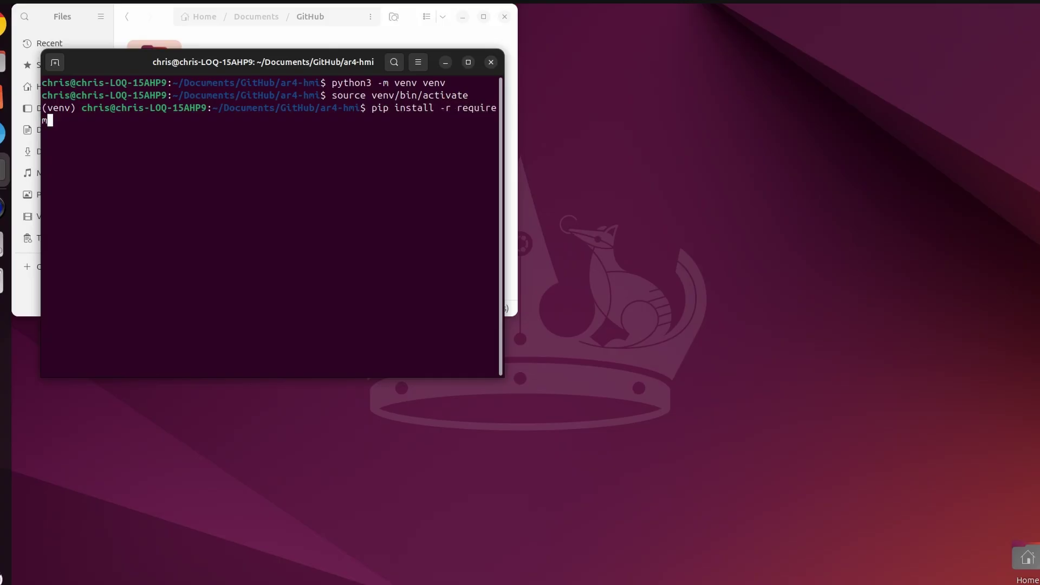
{"action": "type", "text": ".txt"}
{"action": "key", "text": "Return"}
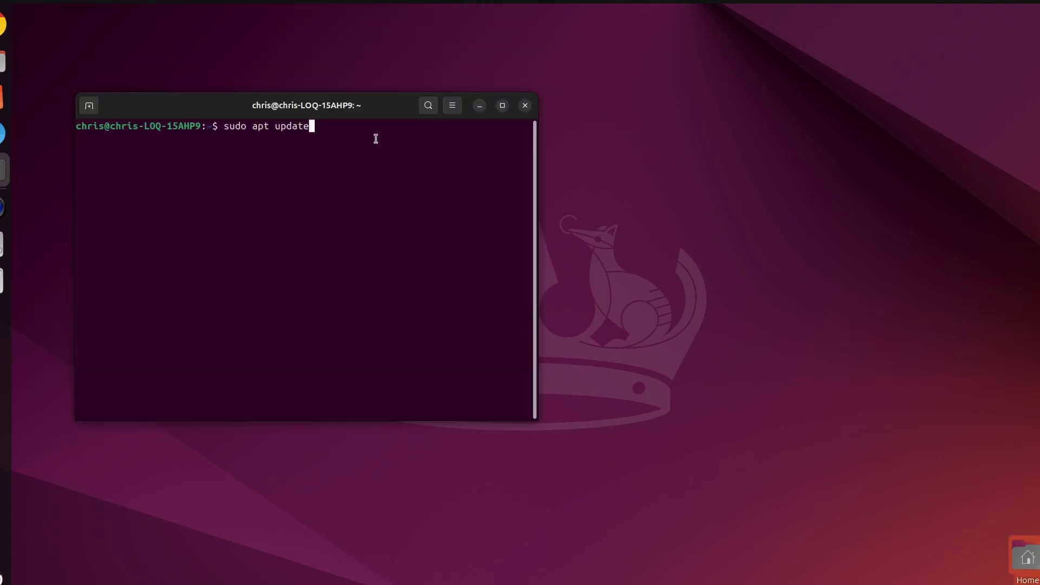
Step: Run sudo apt update with the admin password, then install teensy-loader-cli, confirming with y
{"action": "key", "text": "Return"}
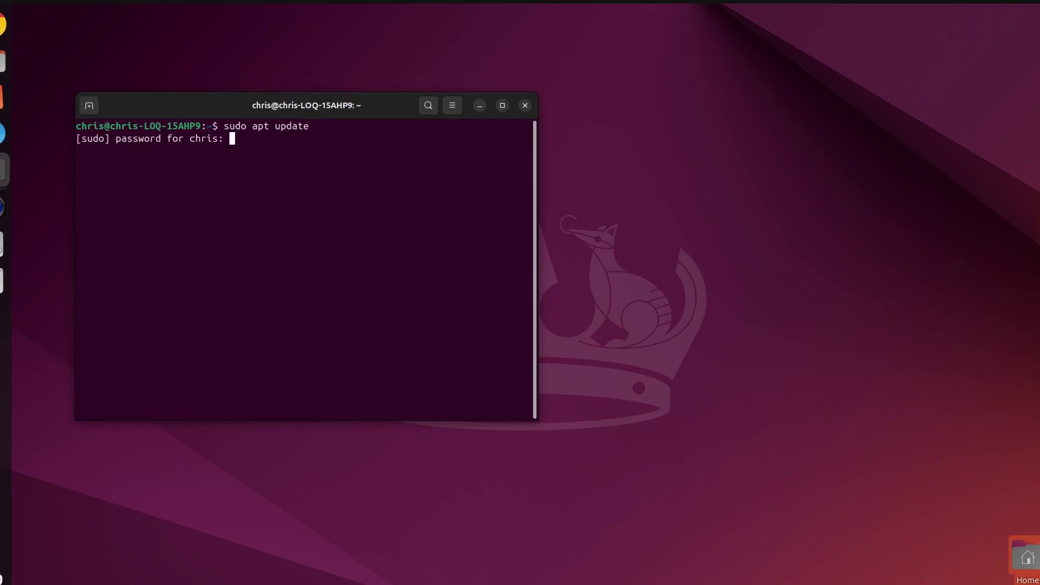
{"action": "key", "text": "Return"}
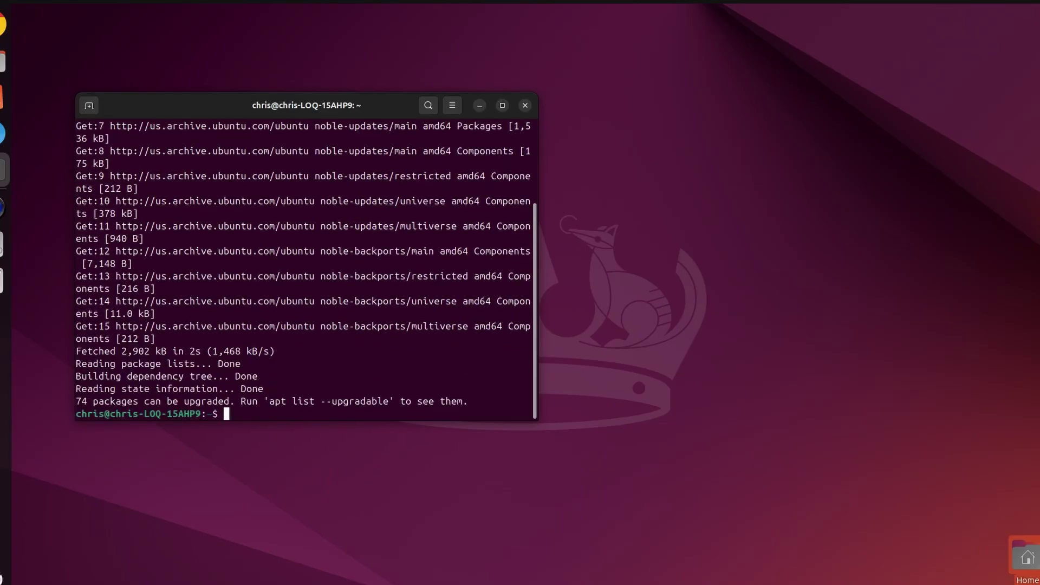
{"action": "type", "text": "sudo apt install teensy"}
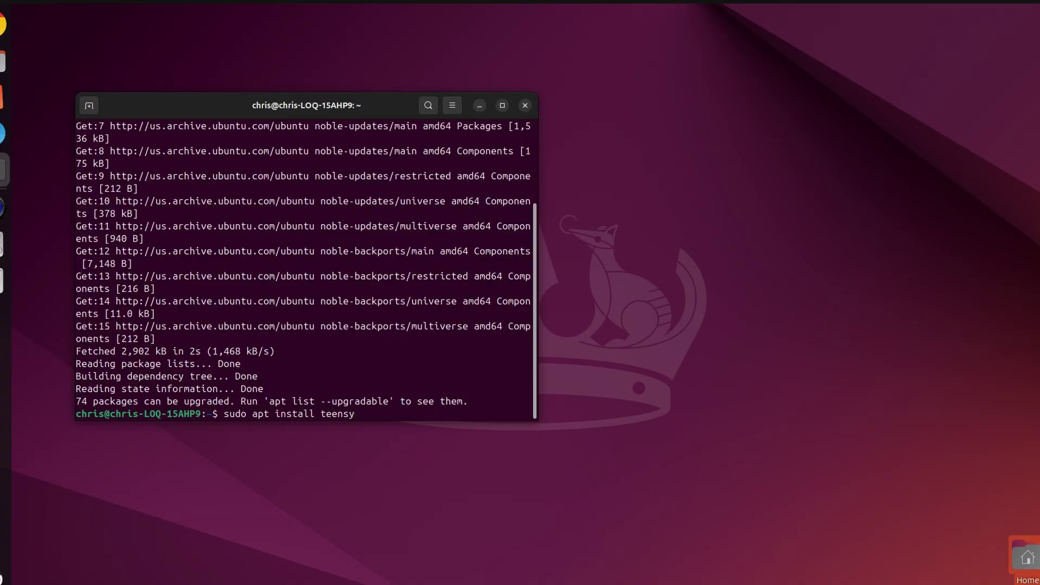
{"action": "type", "text": "-loader-cli"}
{"action": "key", "text": "Return"}
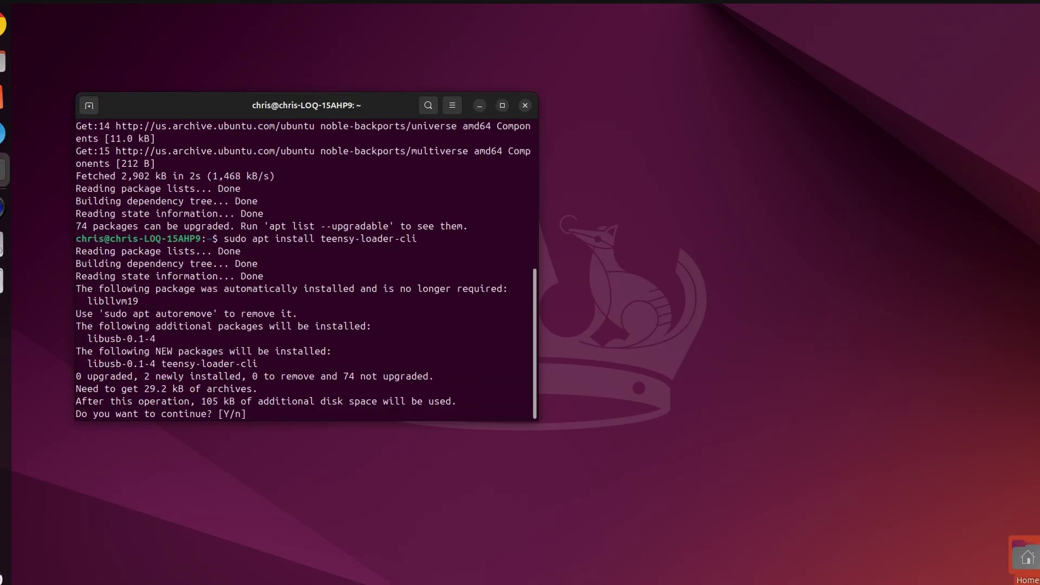
{"action": "type", "text": "y"}
{"action": "key", "text": "Return"}
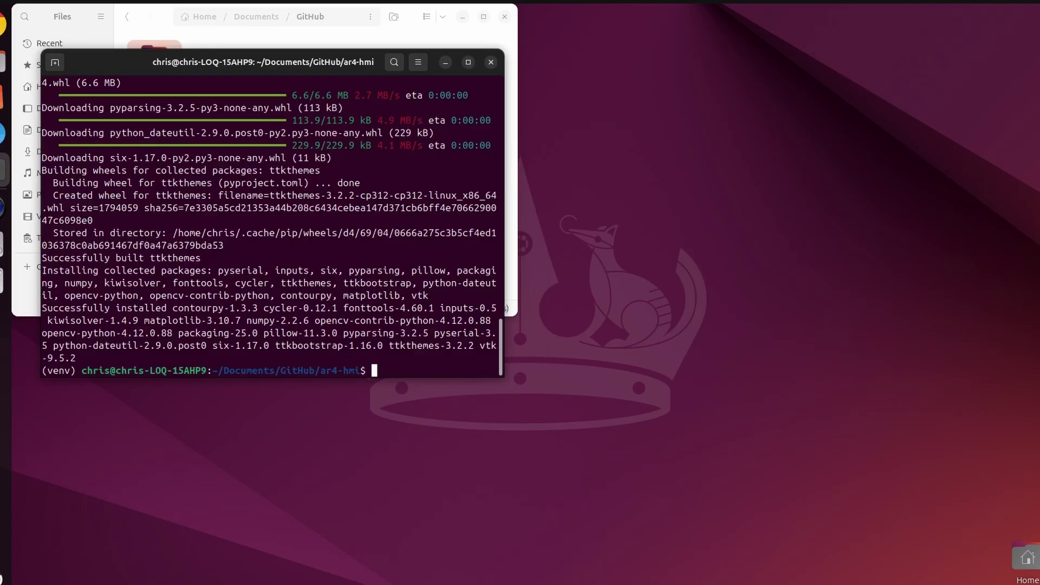
Step: Run 'python AR4.py' in the venv terminal to launch AR4 Software Ver 6.3
{"action": "type", "text": "python AR4.py"}
{"action": "key", "text": "Return"}
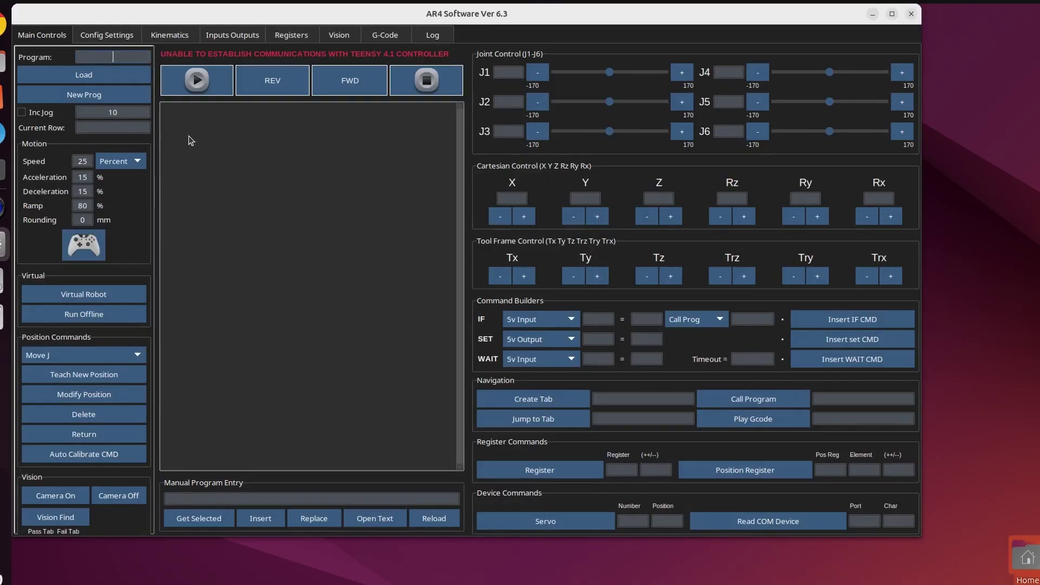
Step: Set the Teensy COM port to /dev/ttyACM0 in Config Settings
{"action": "left_click", "coordinate": [104, 36]}
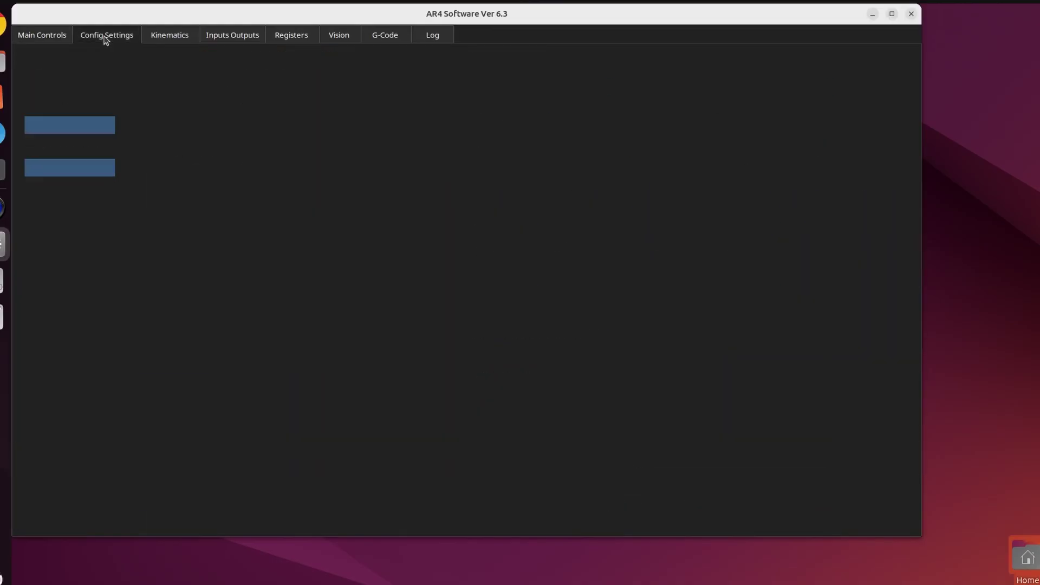
{"action": "left_click", "coordinate": [104, 127]}
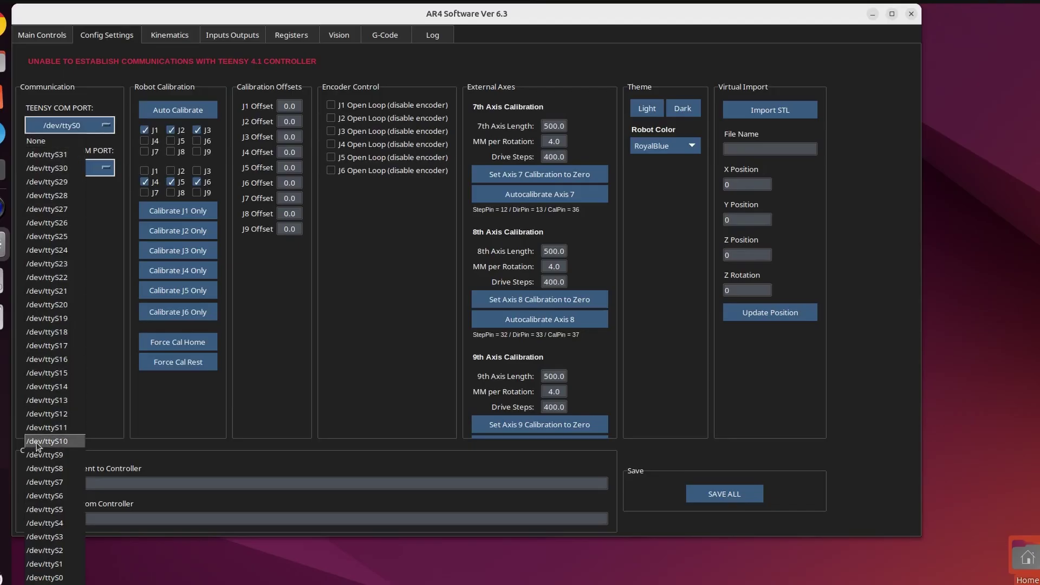
{"action": "left_click", "coordinate": [52, 578]}
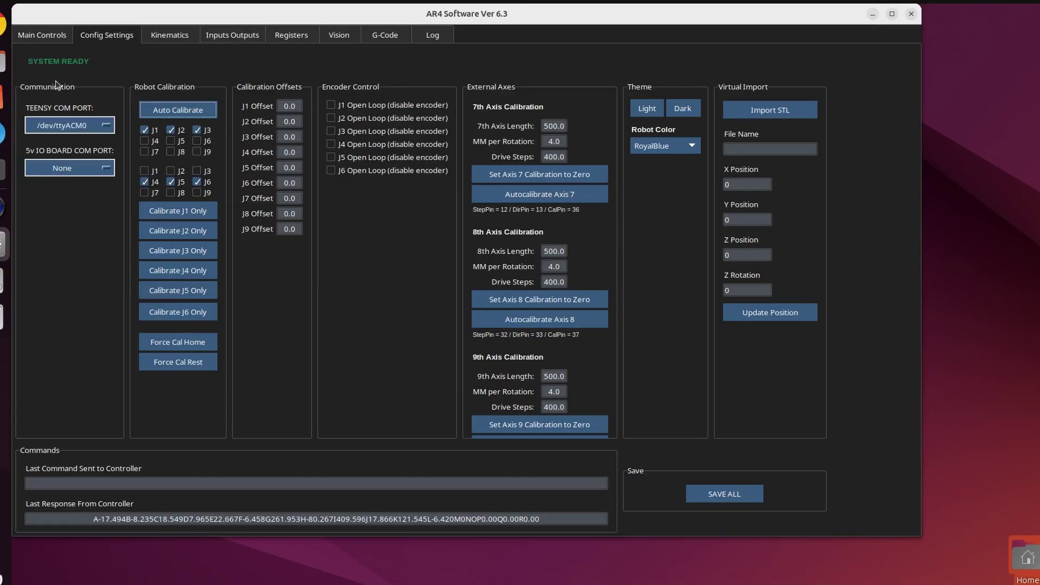
Step: Return to Main Controls showing live joint angles (J1 -17.494) and Cartesian positions
{"action": "left_click", "coordinate": [50, 37]}
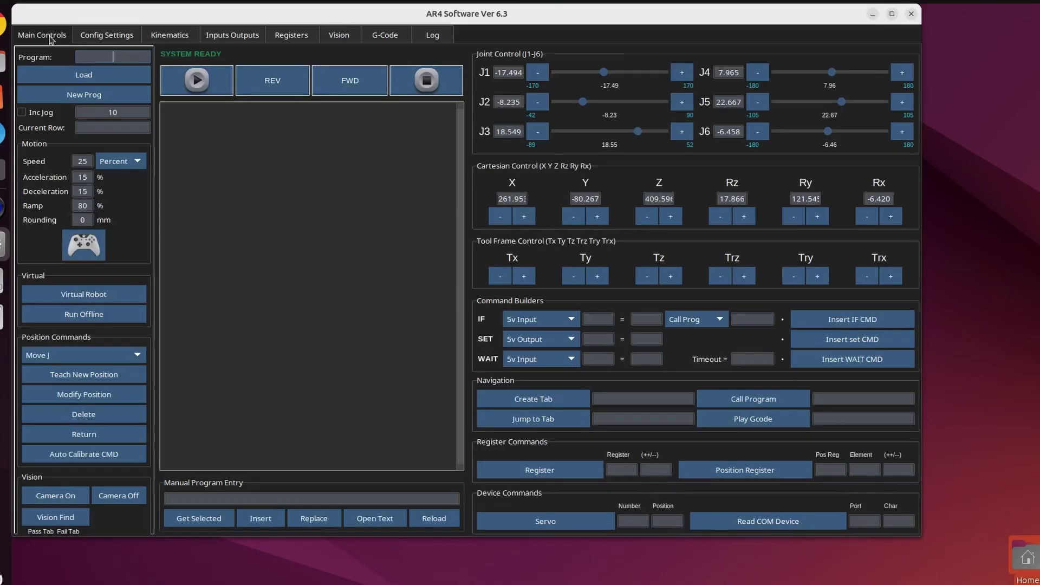